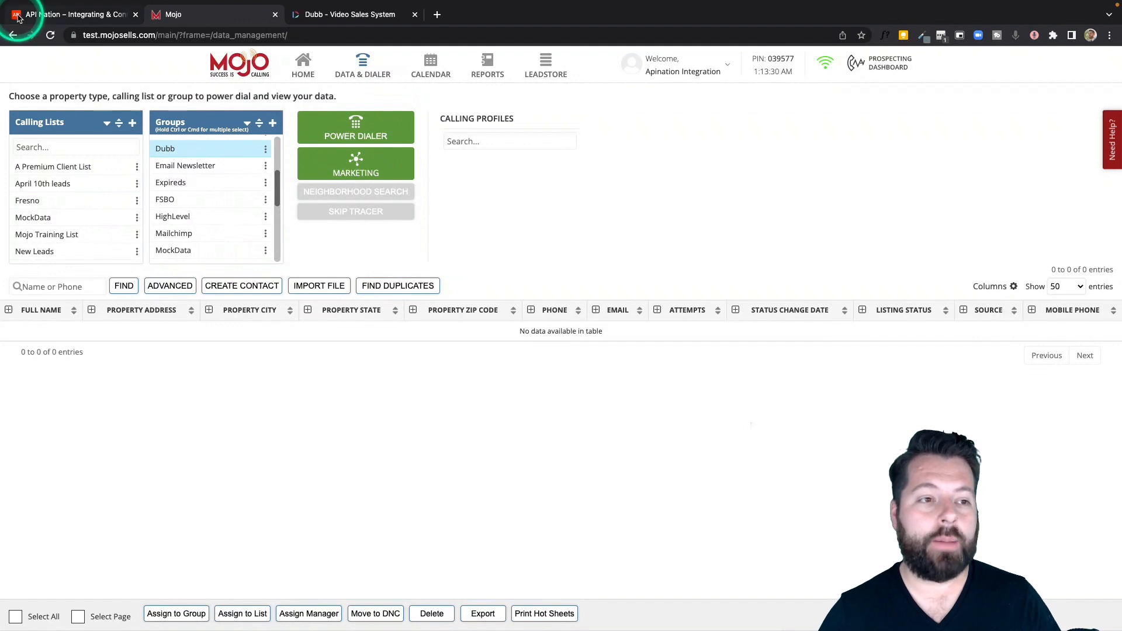
- Switch to API Nation, open Mojo from the app catalogue and choose Dubb as the app to sync with it
click(17, 16)
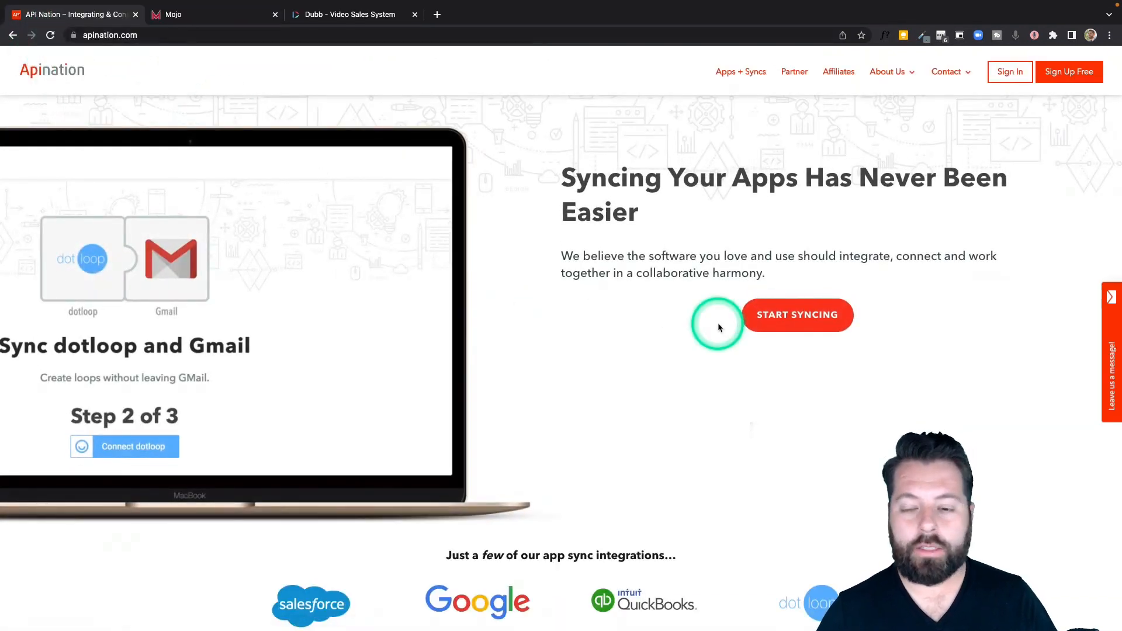
click(795, 316)
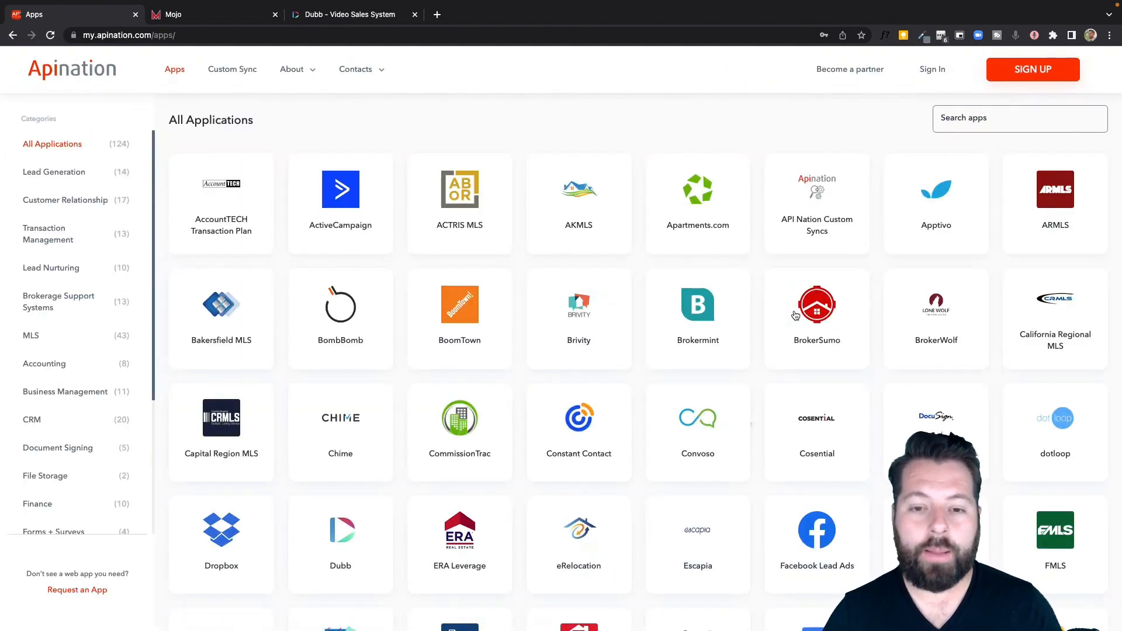
scroll(794, 316, down, 3)
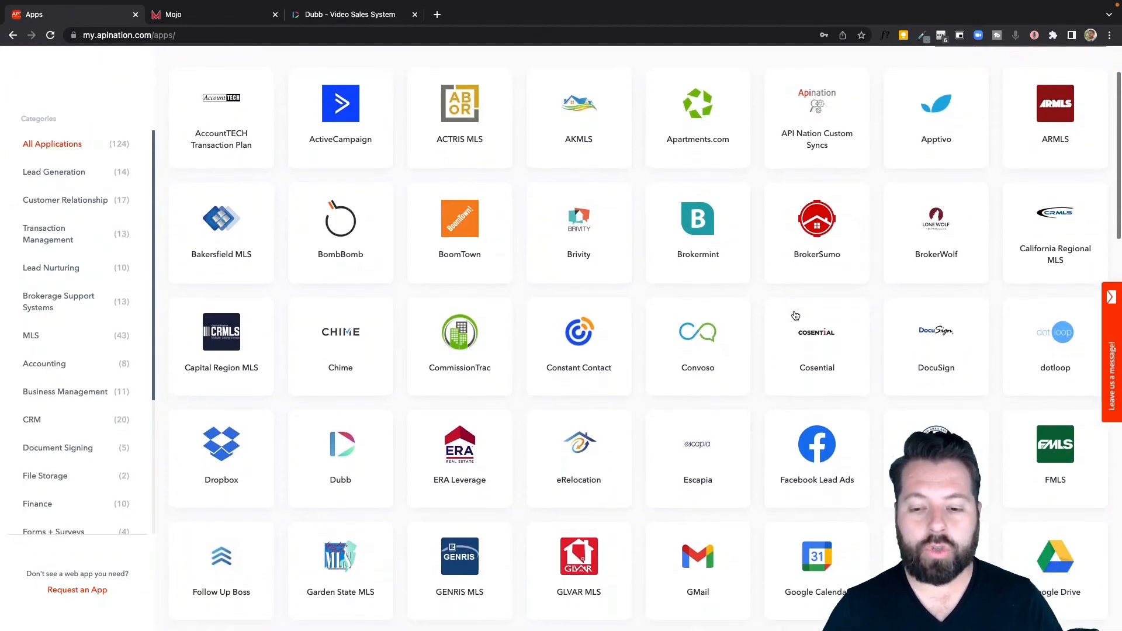
scroll(795, 316, down, 10)
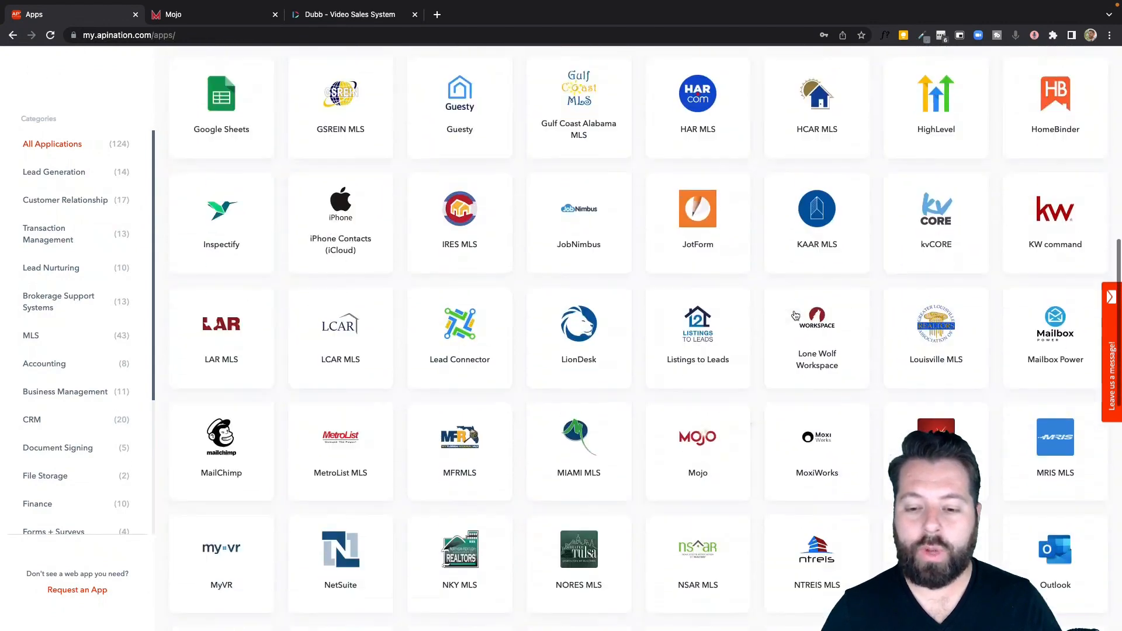
scroll(795, 316, down, 2)
click(708, 381)
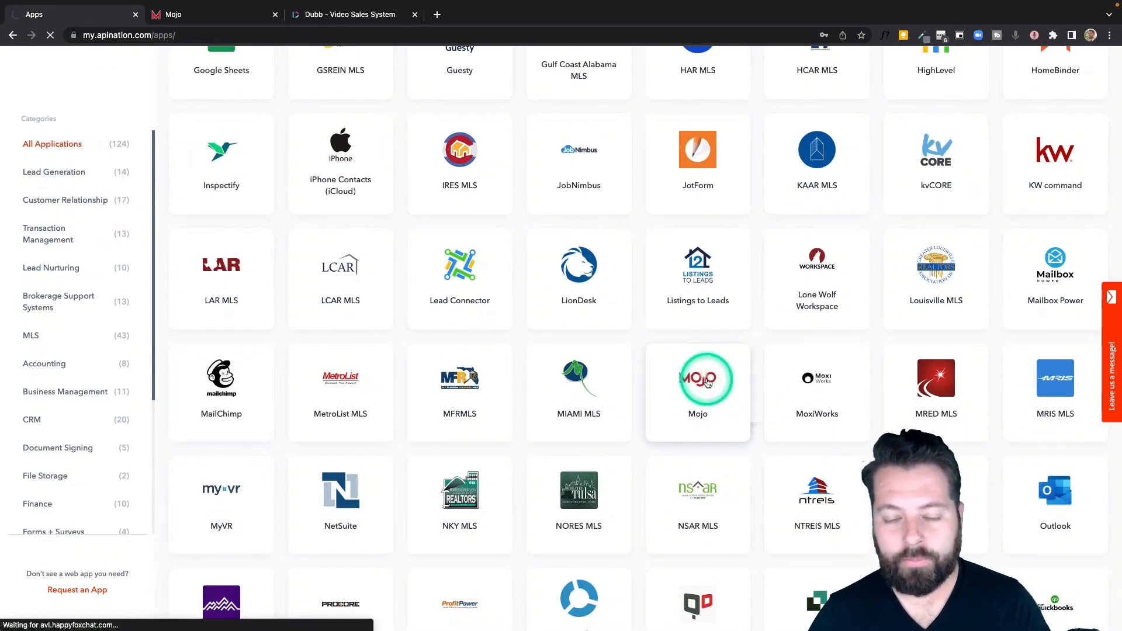
click(711, 366)
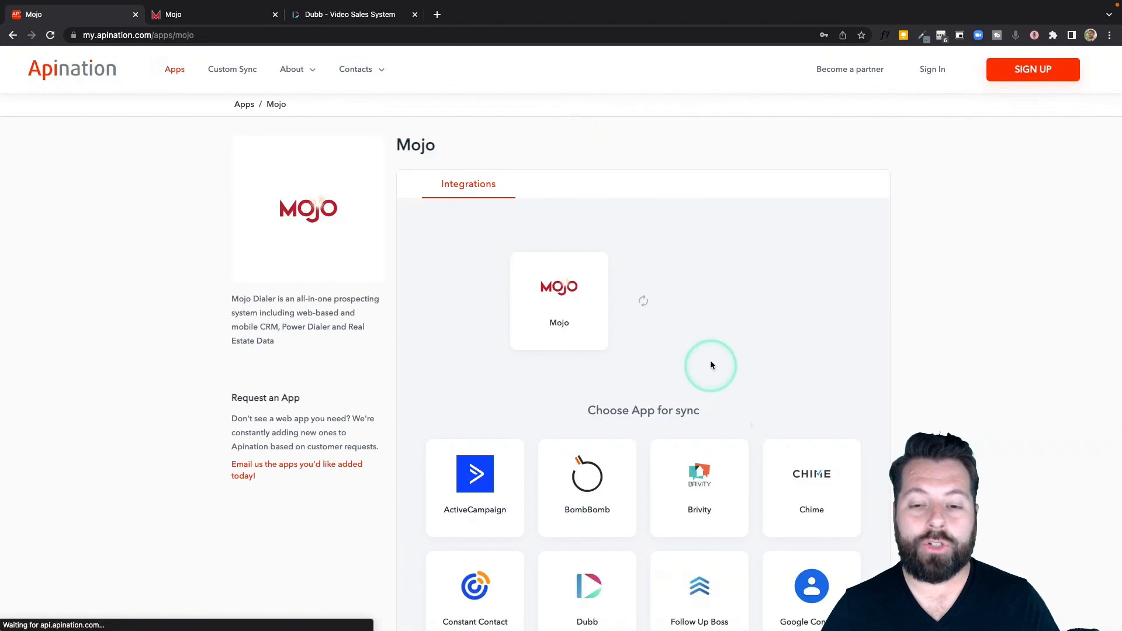
scroll(655, 433, down, 5)
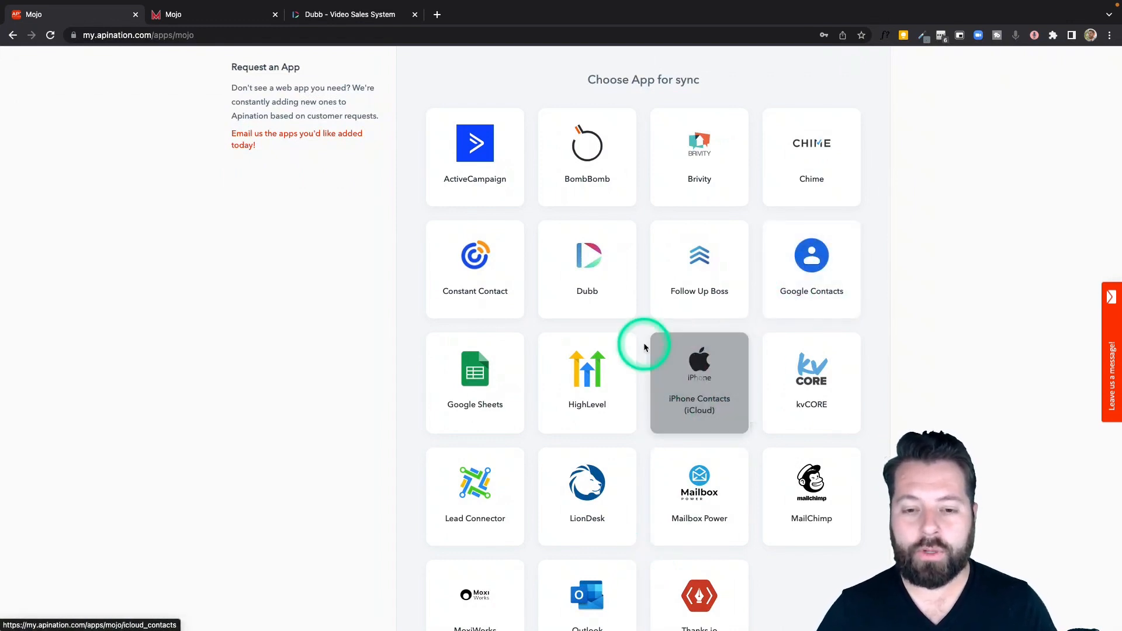
click(583, 255)
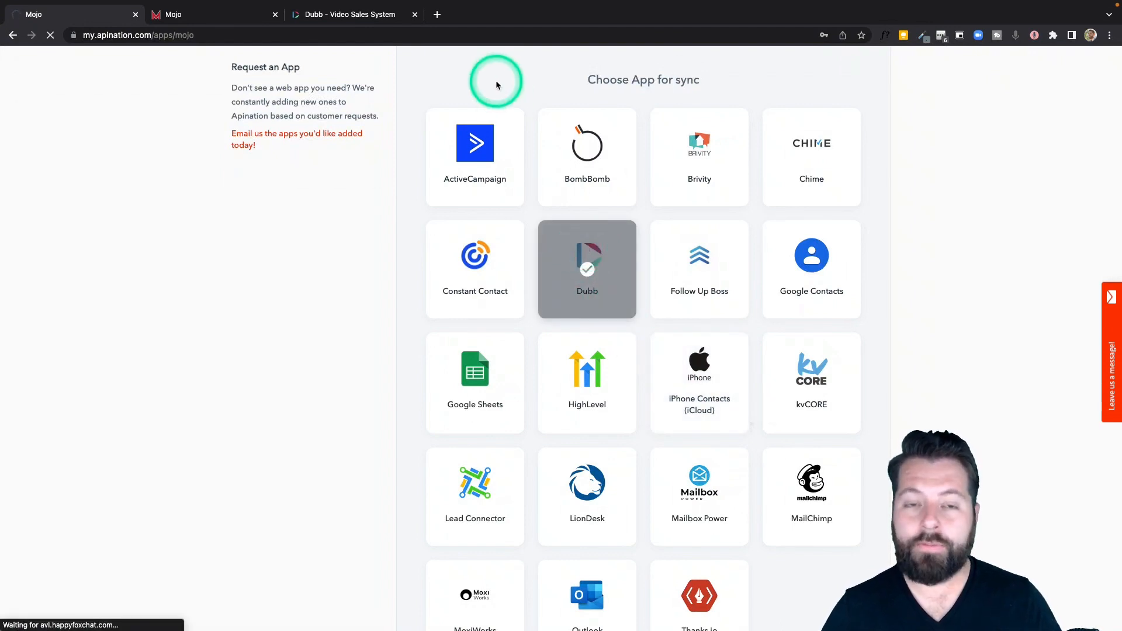
- Switch to the Dubb website, dismiss its welcome prompt and examine the benefits and video messaging features on the home page
click(359, 16)
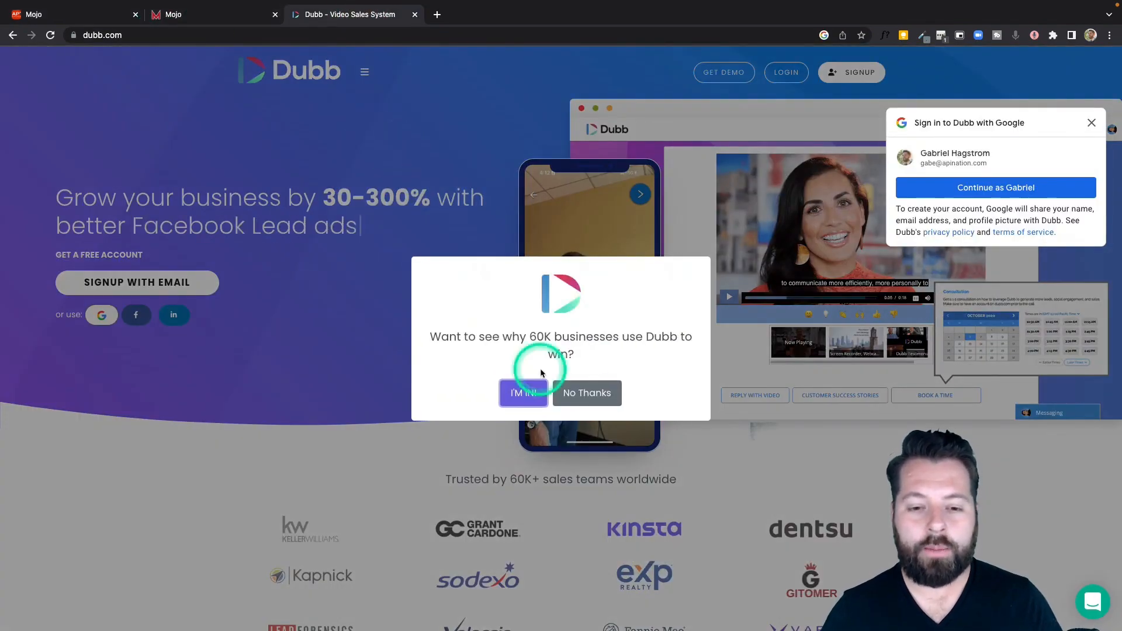
click(782, 450)
scroll(782, 450, down, 2)
scroll(783, 454, down, 7)
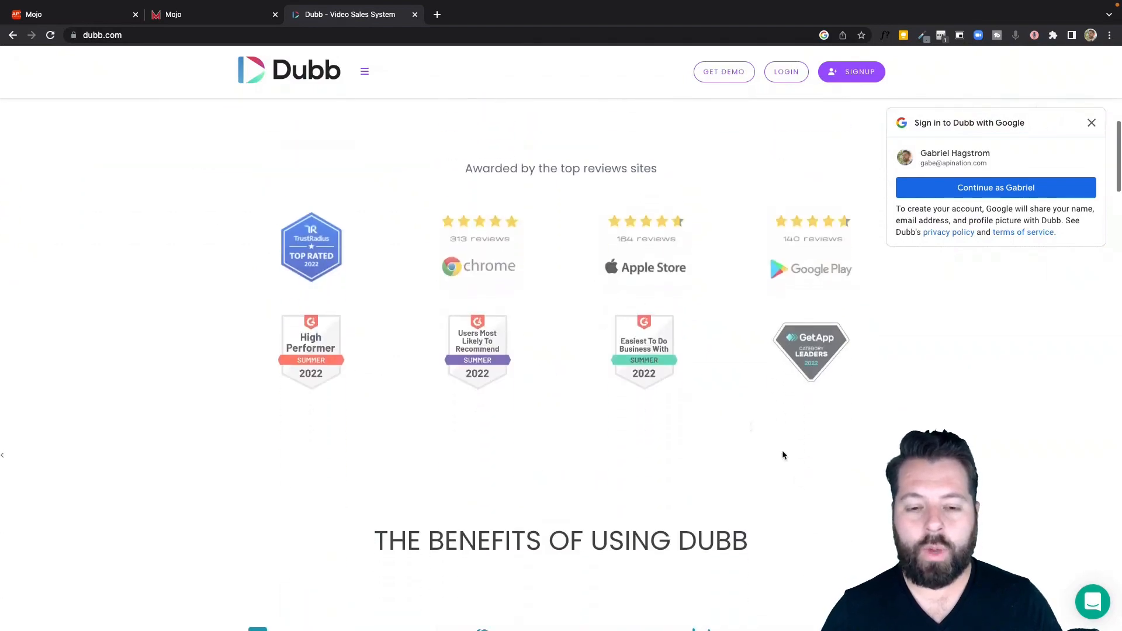
scroll(783, 455, down, 8)
scroll(783, 455, down, 7)
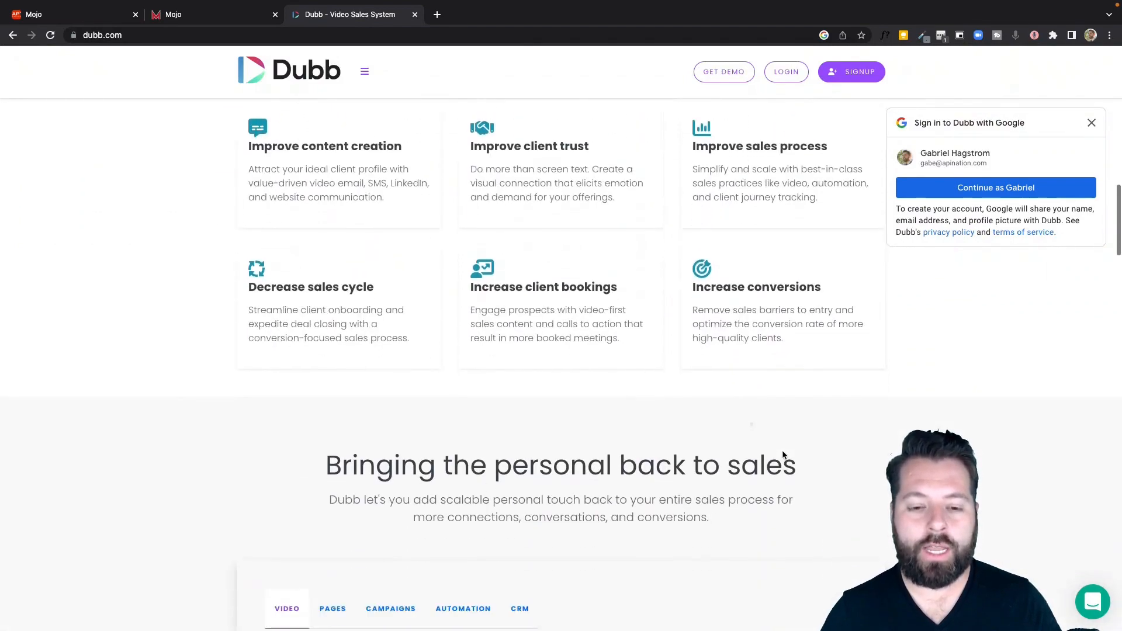
scroll(783, 454, down, 3)
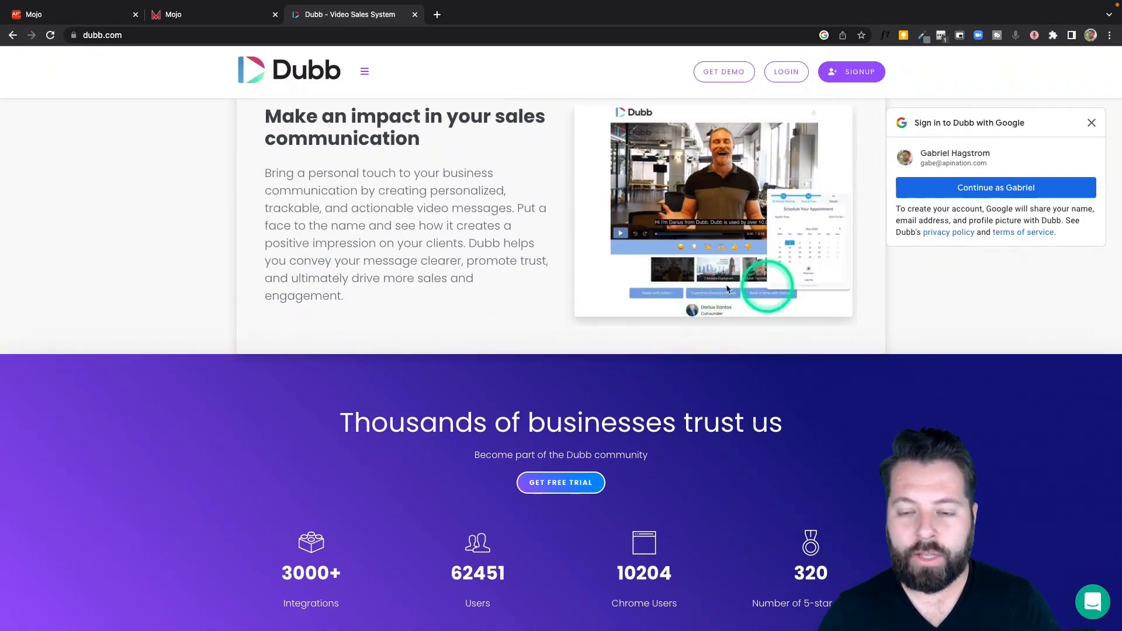
scroll(753, 293, up, 3)
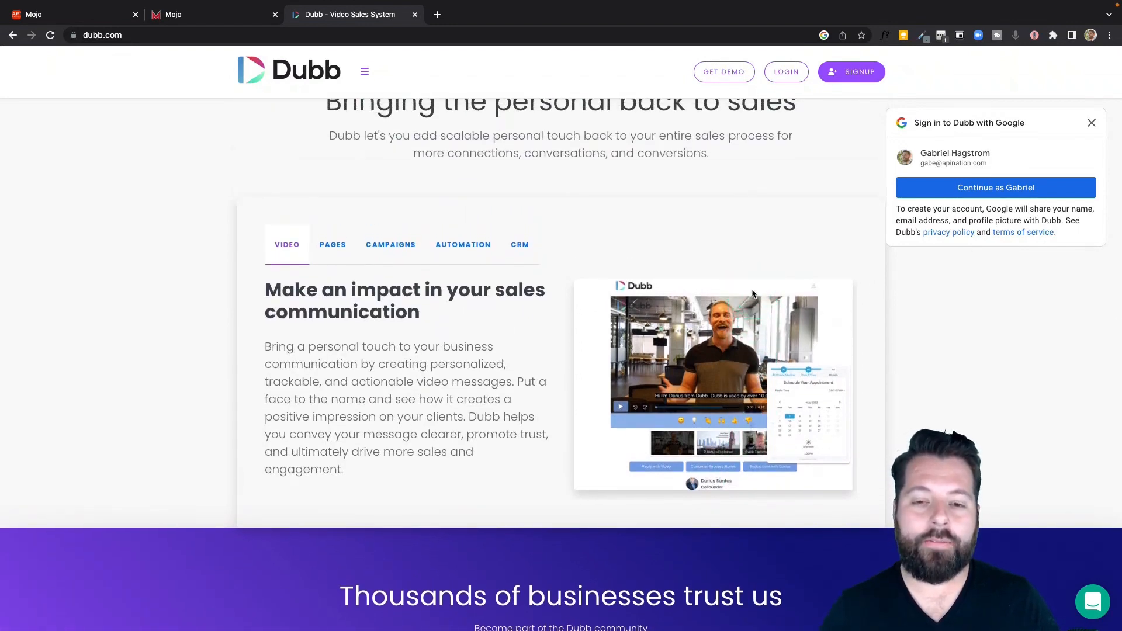
scroll(753, 293, down, 1)
scroll(753, 293, up, 2)
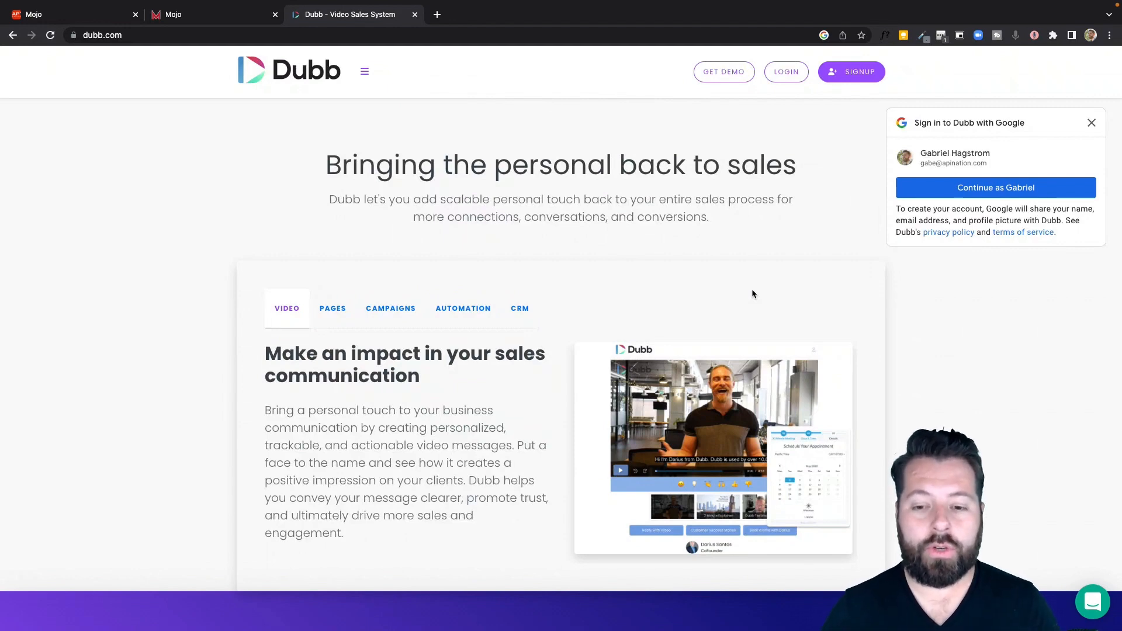
scroll(753, 293, down, 1)
scroll(752, 288, up, 10)
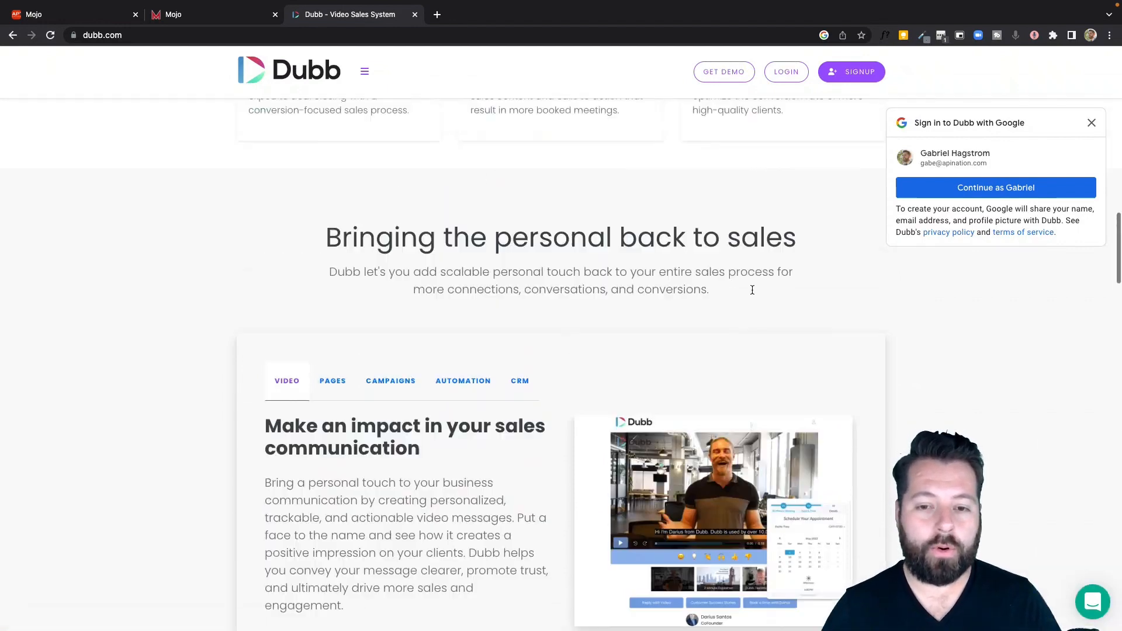
scroll(752, 289, up, 3)
scroll(752, 289, up, 2)
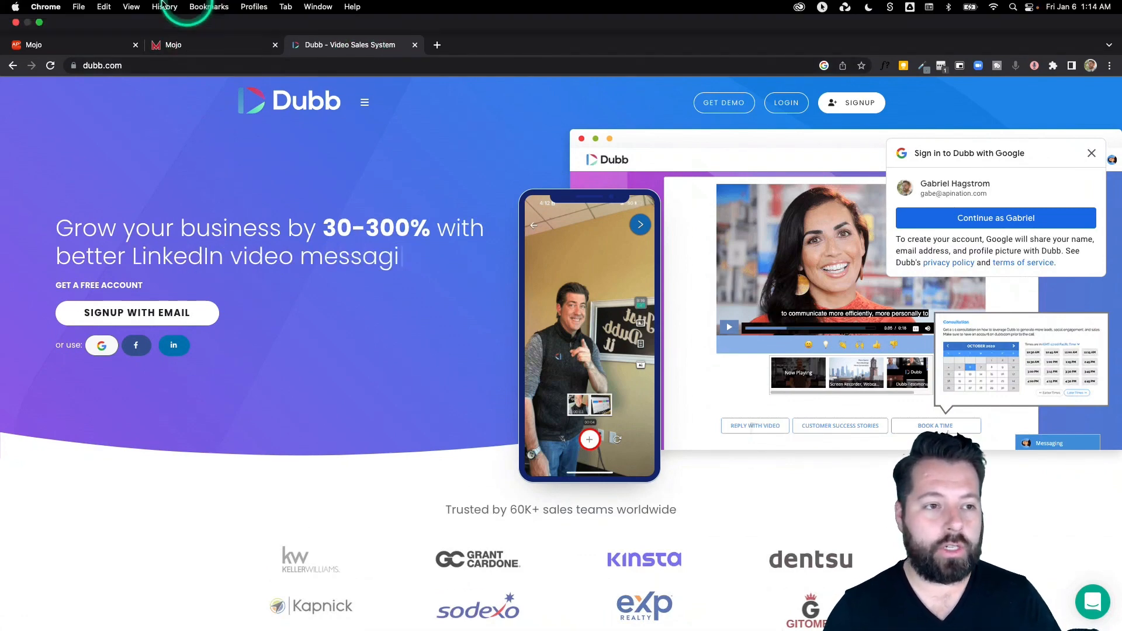
- Back in API Nation, activate the Mojo contacts to Dubb contacts sync and sign in with the Google account
click(88, 45)
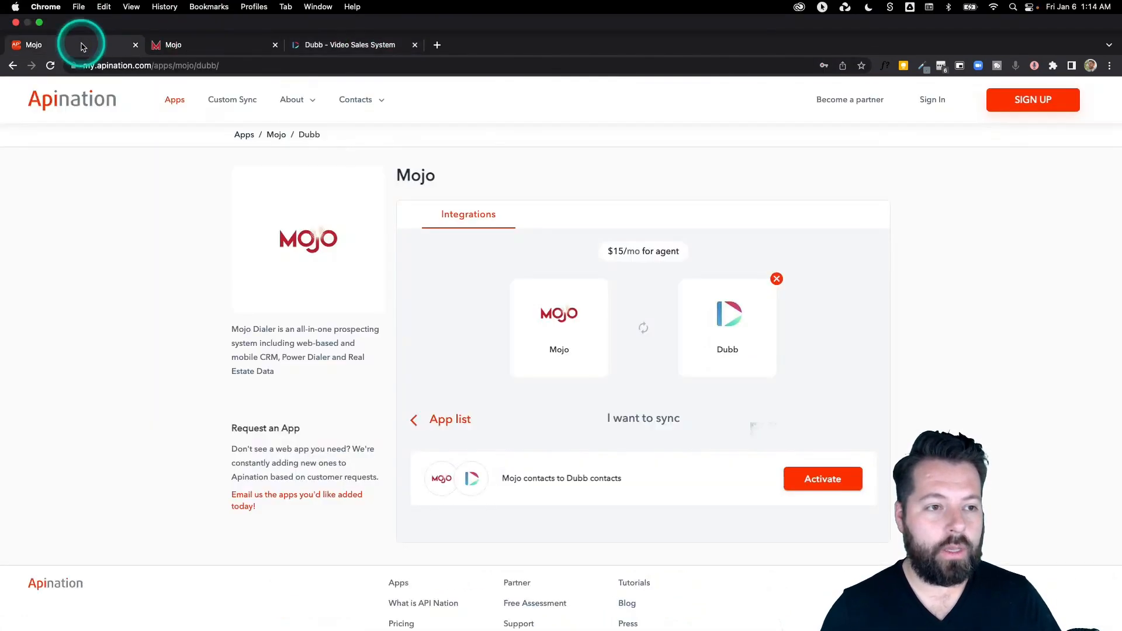
click(829, 453)
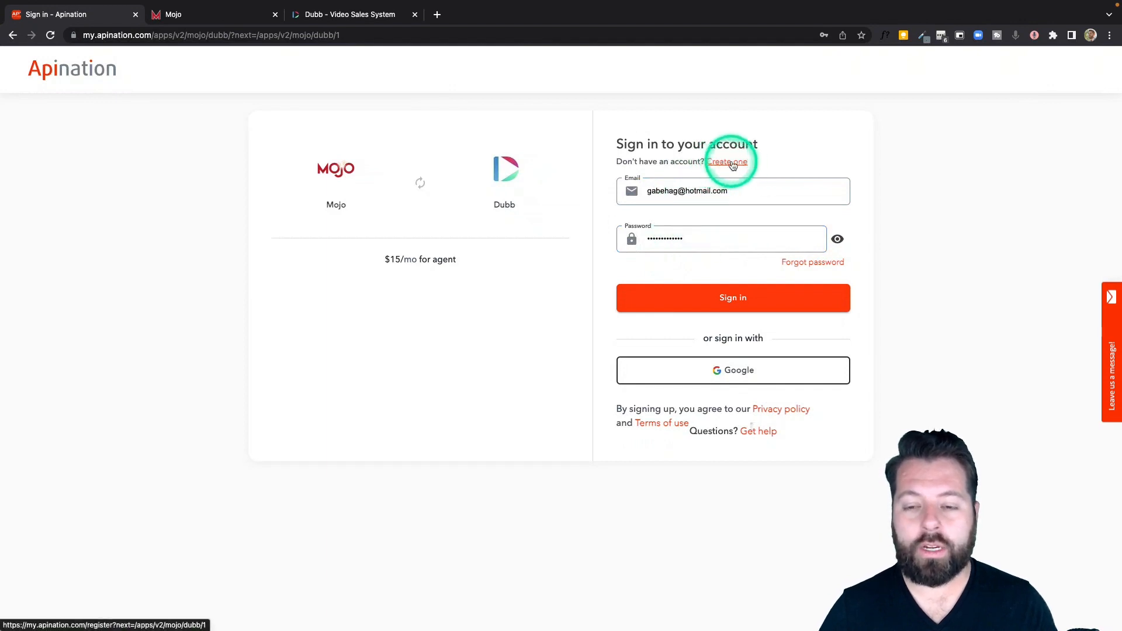
click(727, 370)
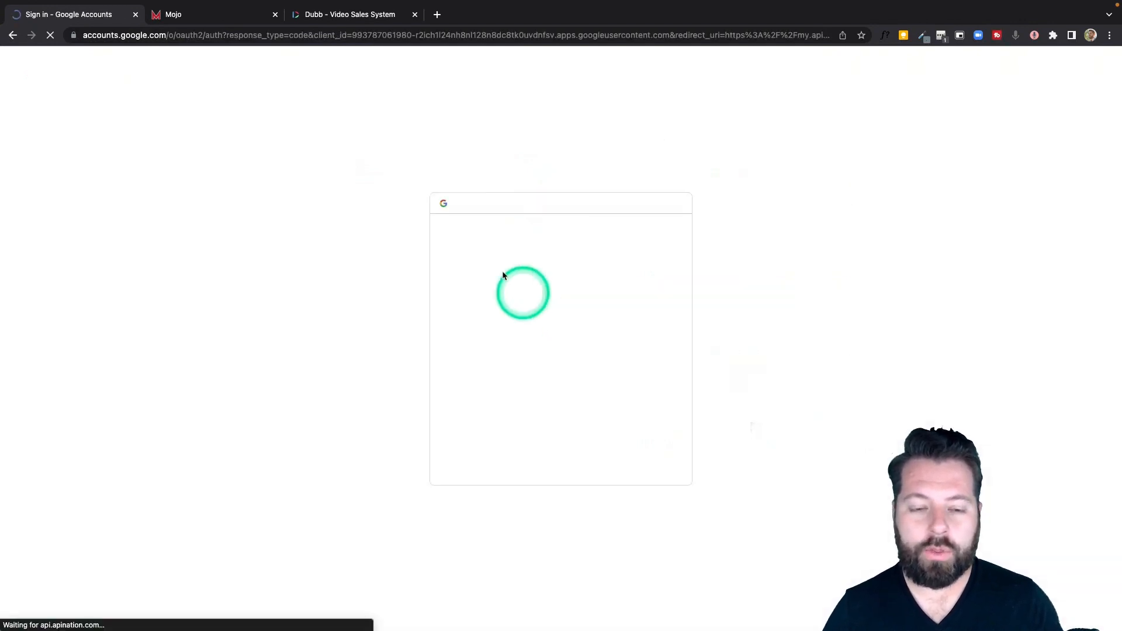
click(494, 315)
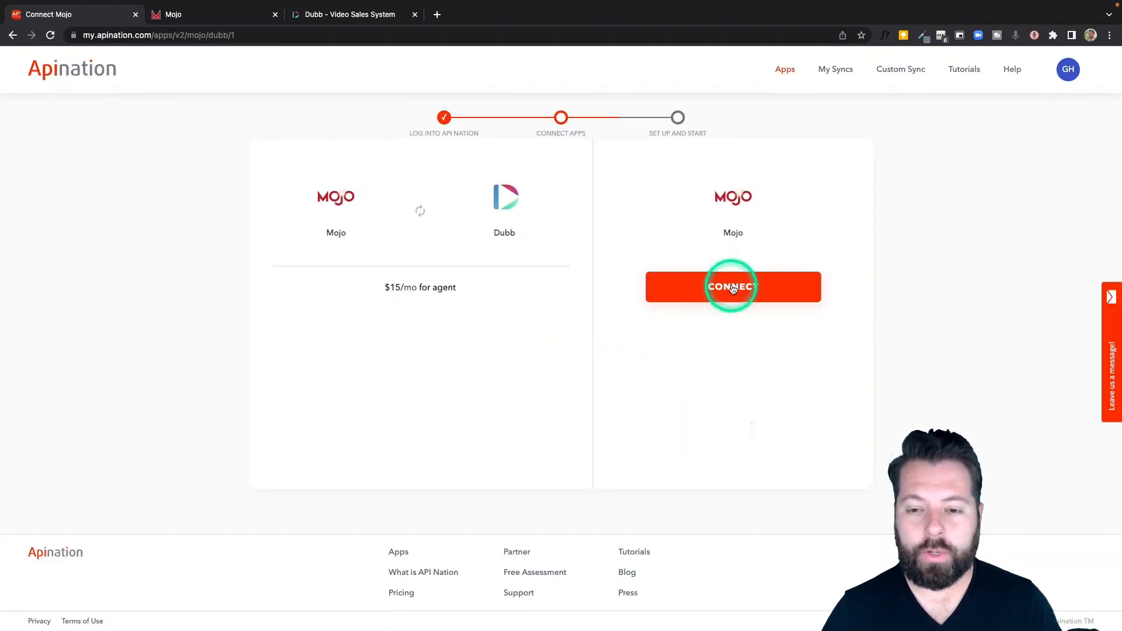
- Connect Mojo to API Nation by signing in with the saved account e-mail and password
click(732, 288)
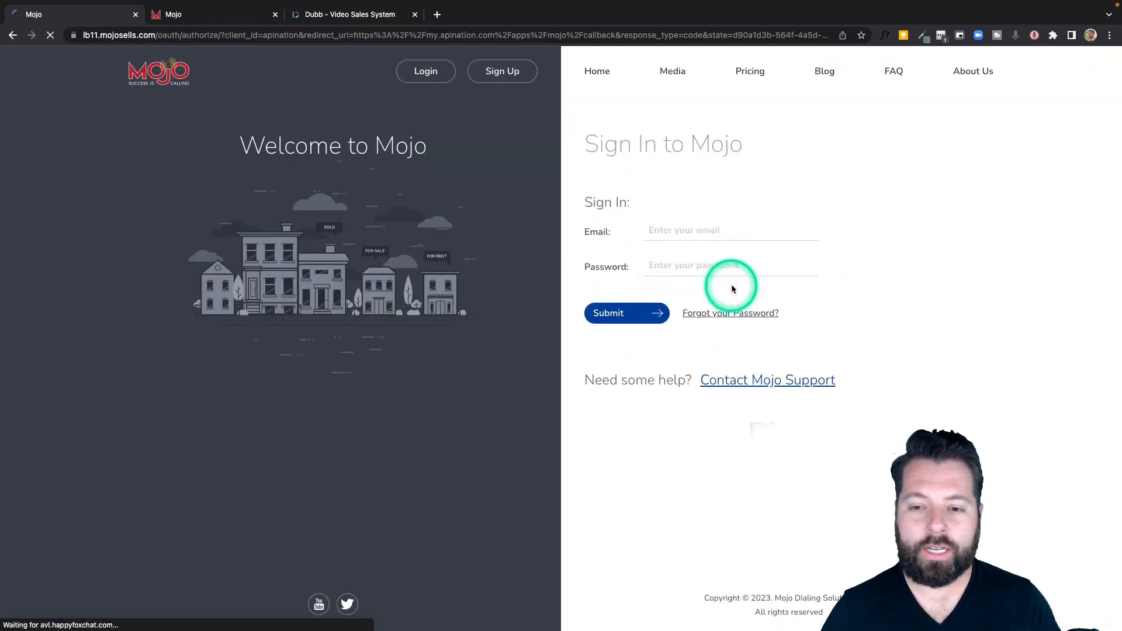
click(696, 240)
click(714, 259)
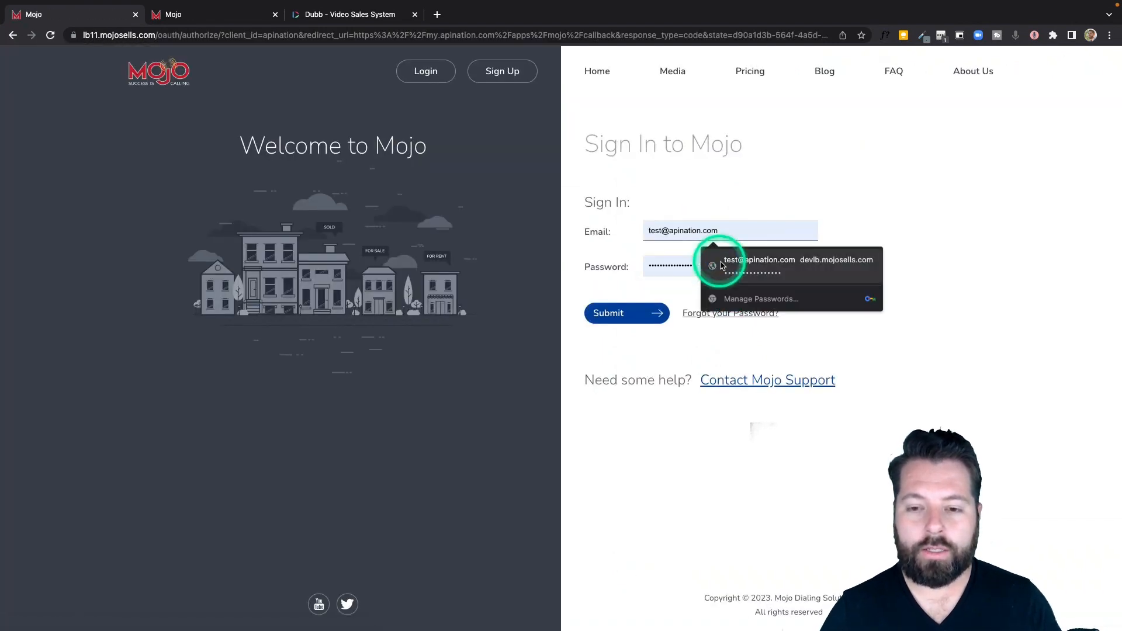
click(652, 315)
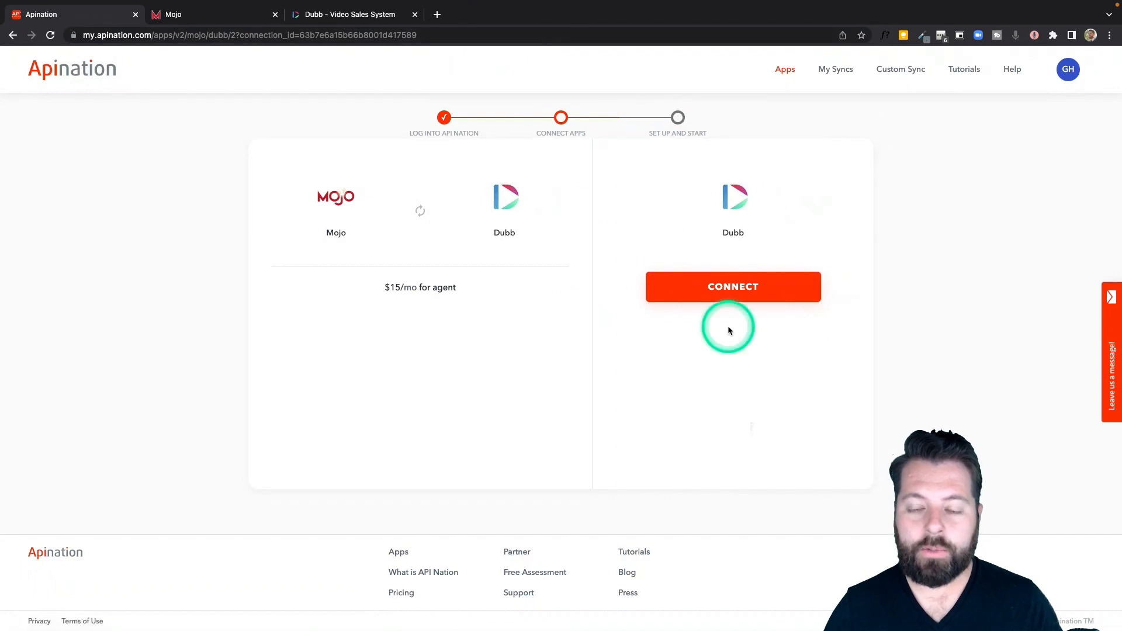
- Start connecting Dubb and enter the business name as the connection label
click(730, 293)
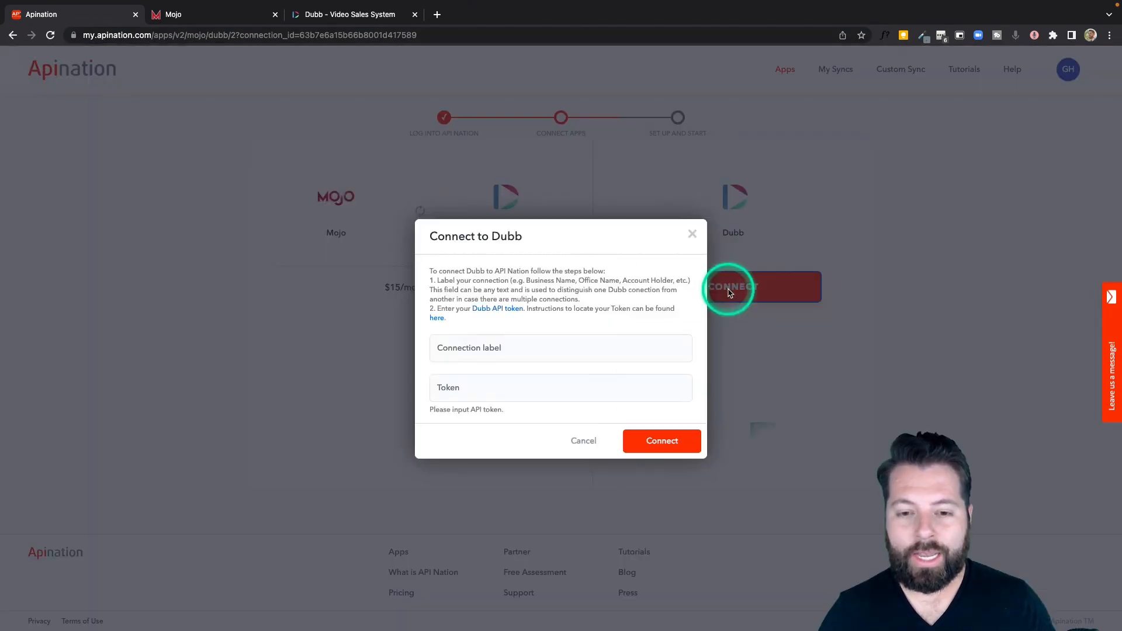
click(483, 349)
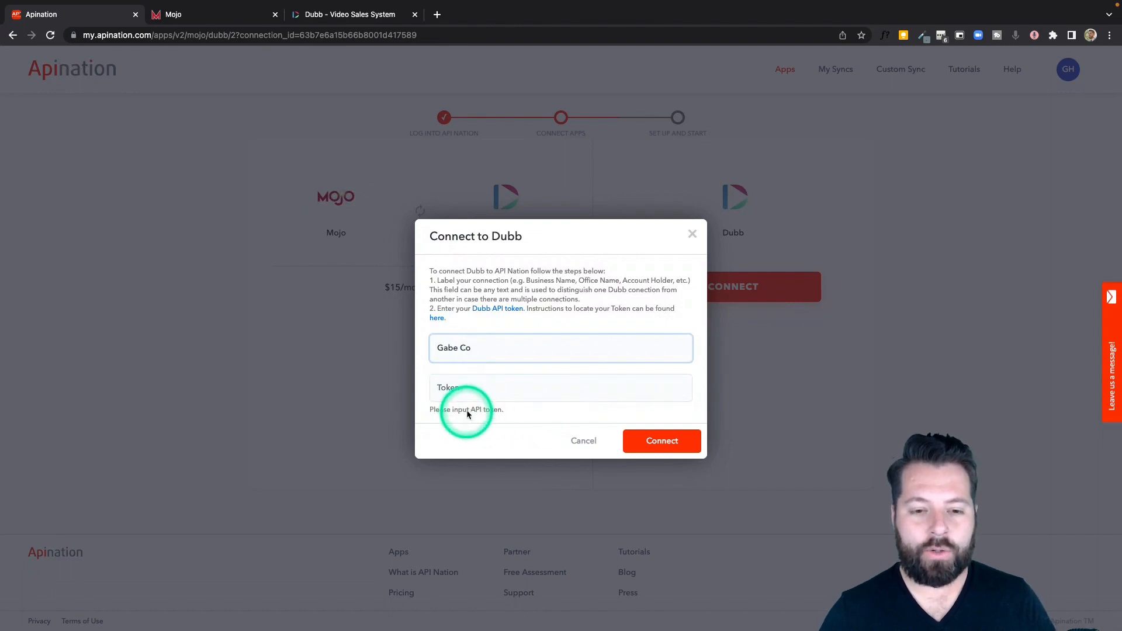
- Open the Dubb API token page, log in with the account e-mail and password, and dismiss the premium feature notice
click(474, 309)
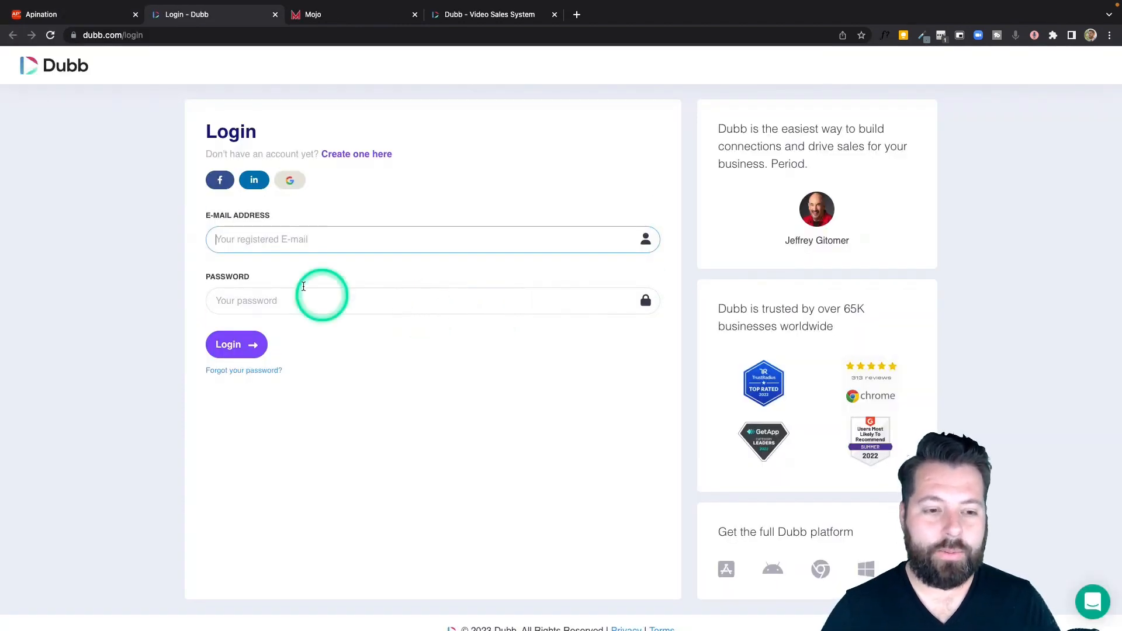
click(298, 239)
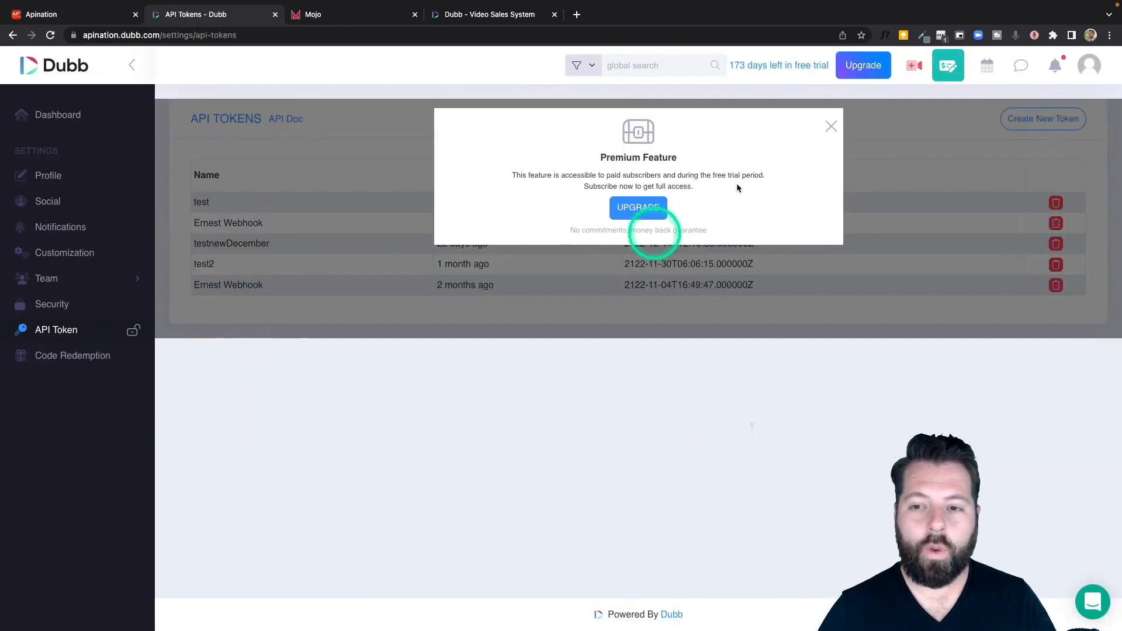
click(831, 126)
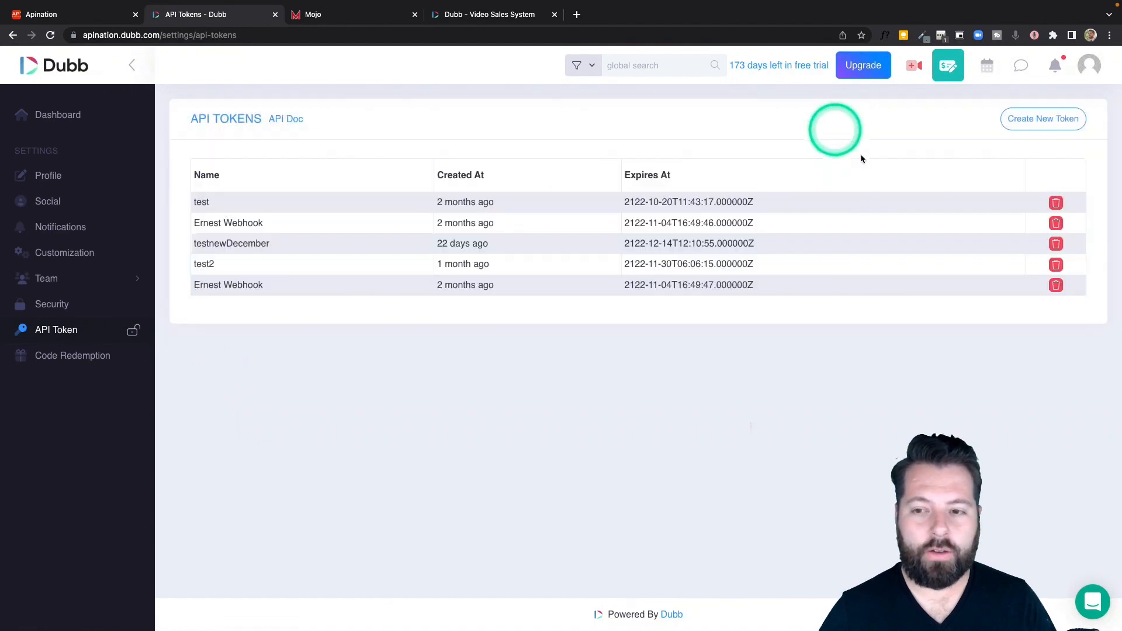
- Create a new Dubb API token named Mojo and copy the full token
click(1043, 118)
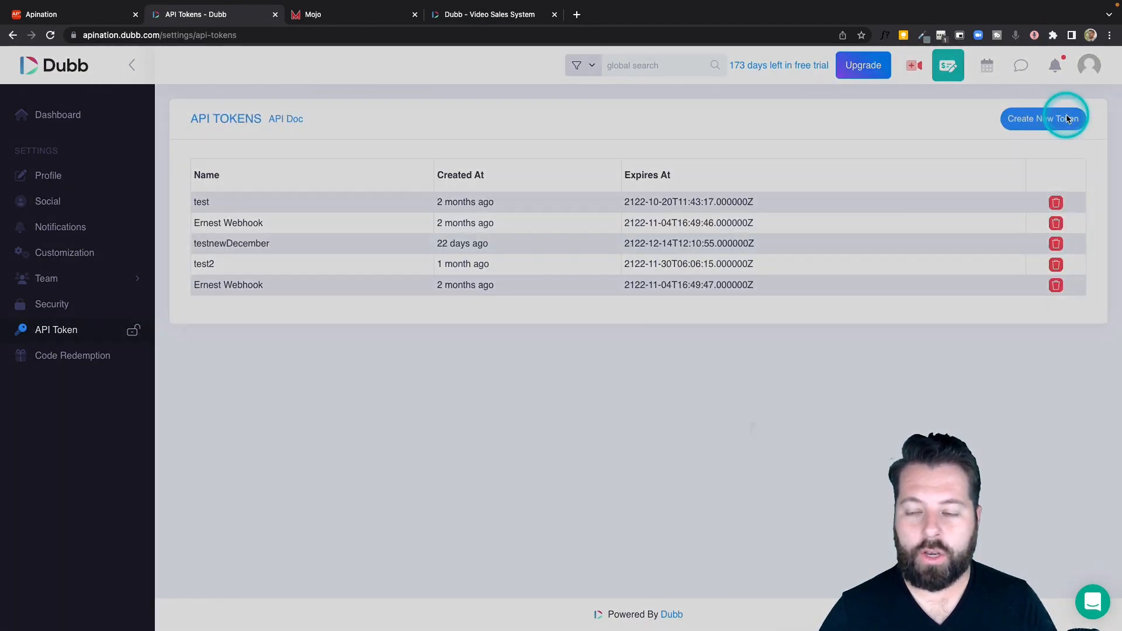
click(569, 145)
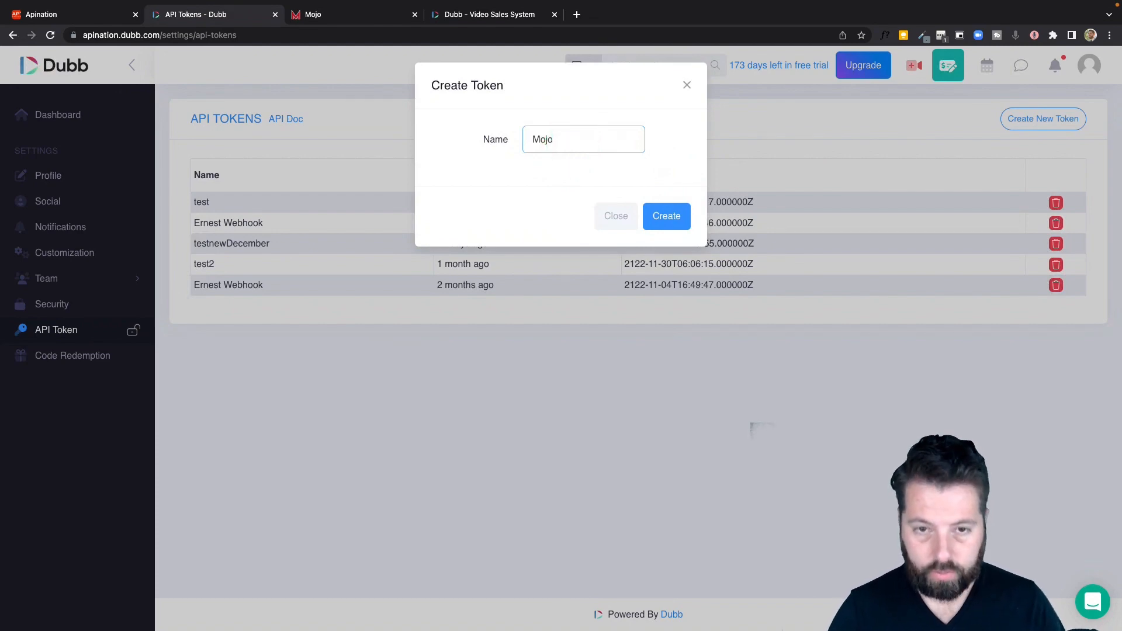
key(Return)
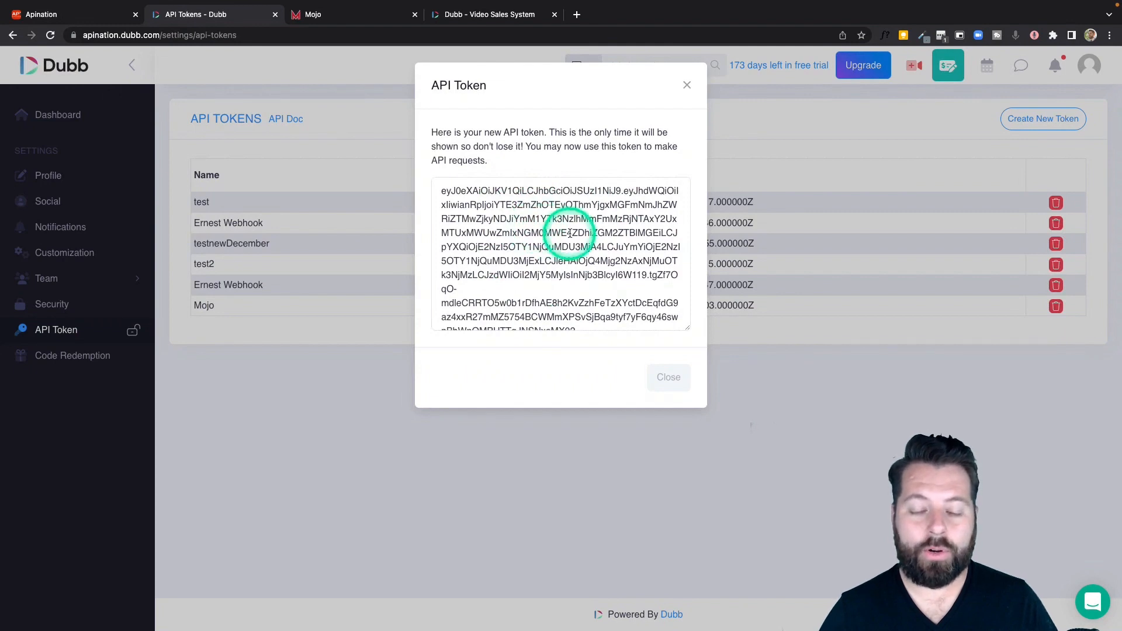
double_click(569, 234)
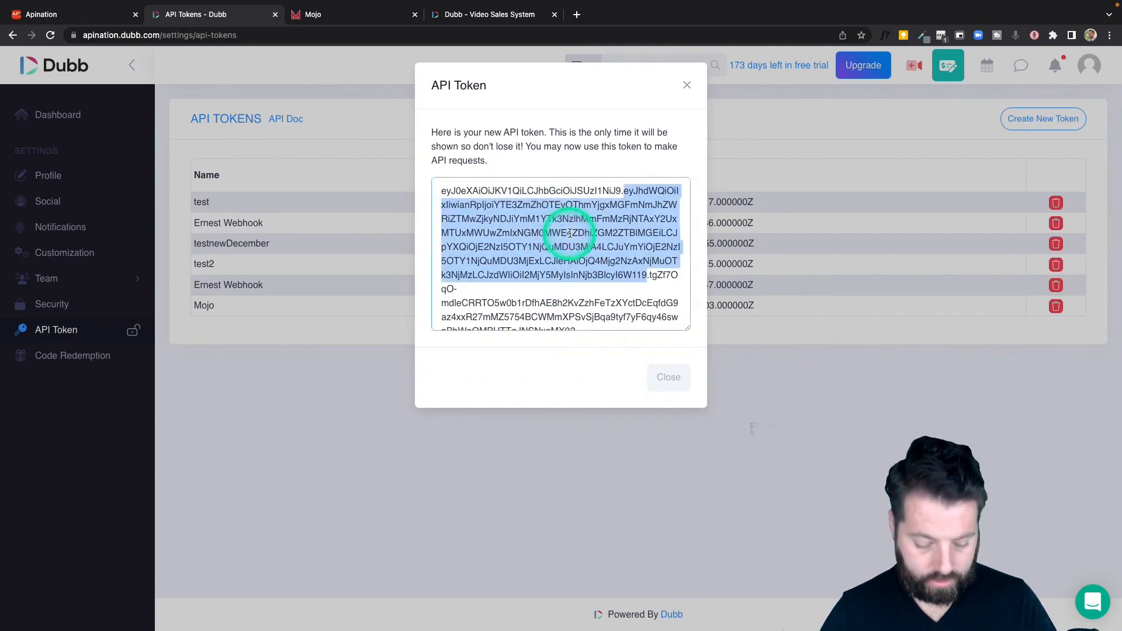
triple_click(570, 234)
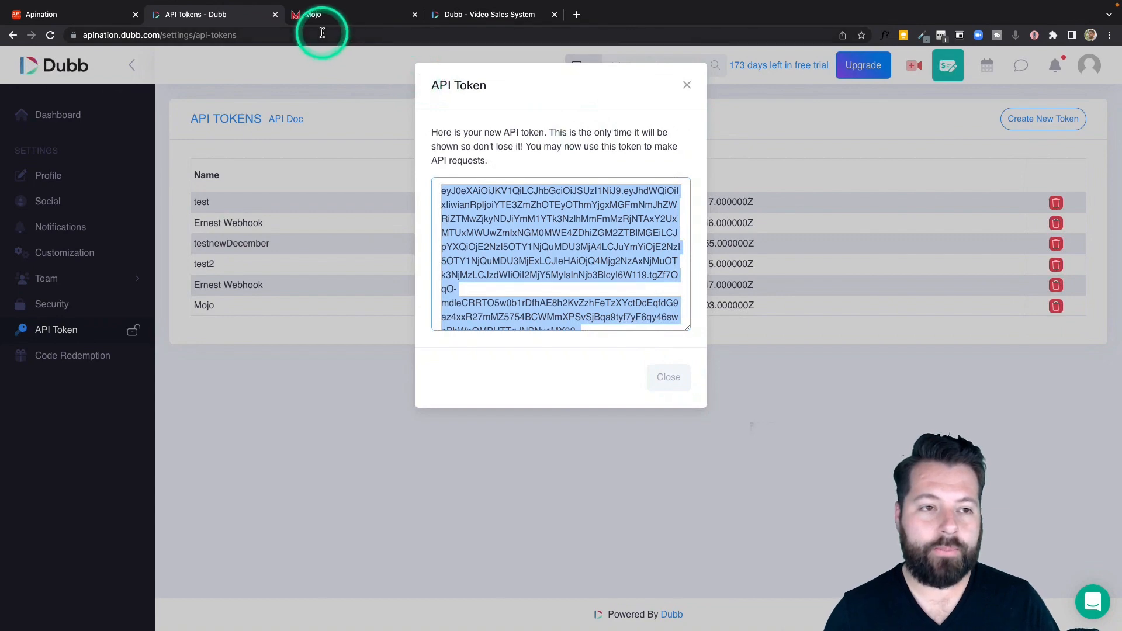
- Return to the API Nation connection form, paste the Dubb API token, and connect the Dubb account
click(83, 15)
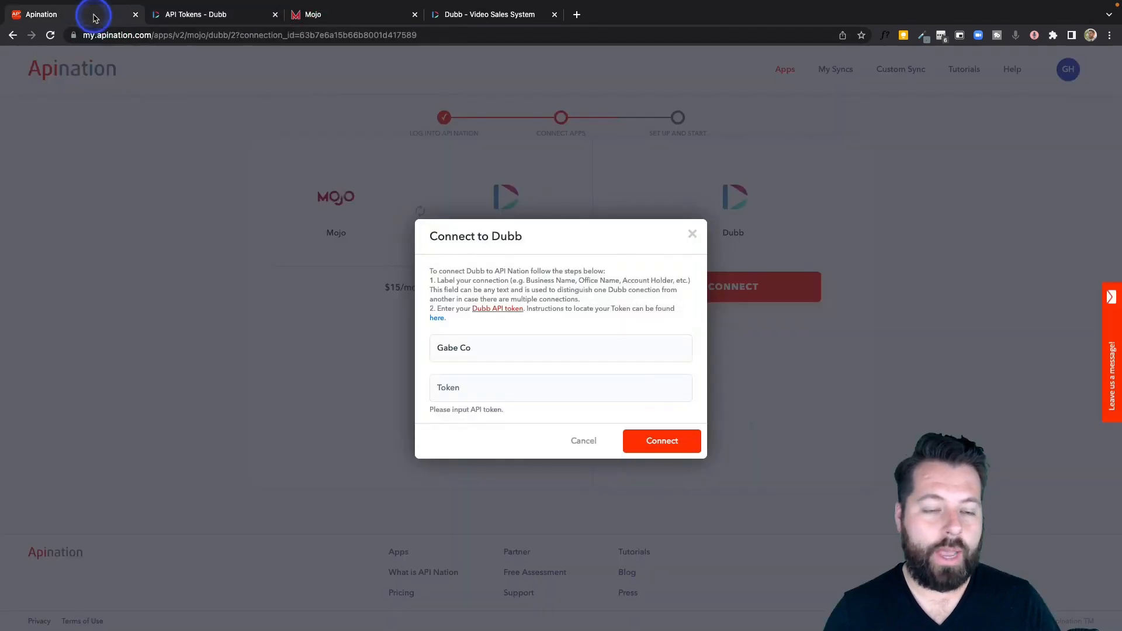
click(509, 384)
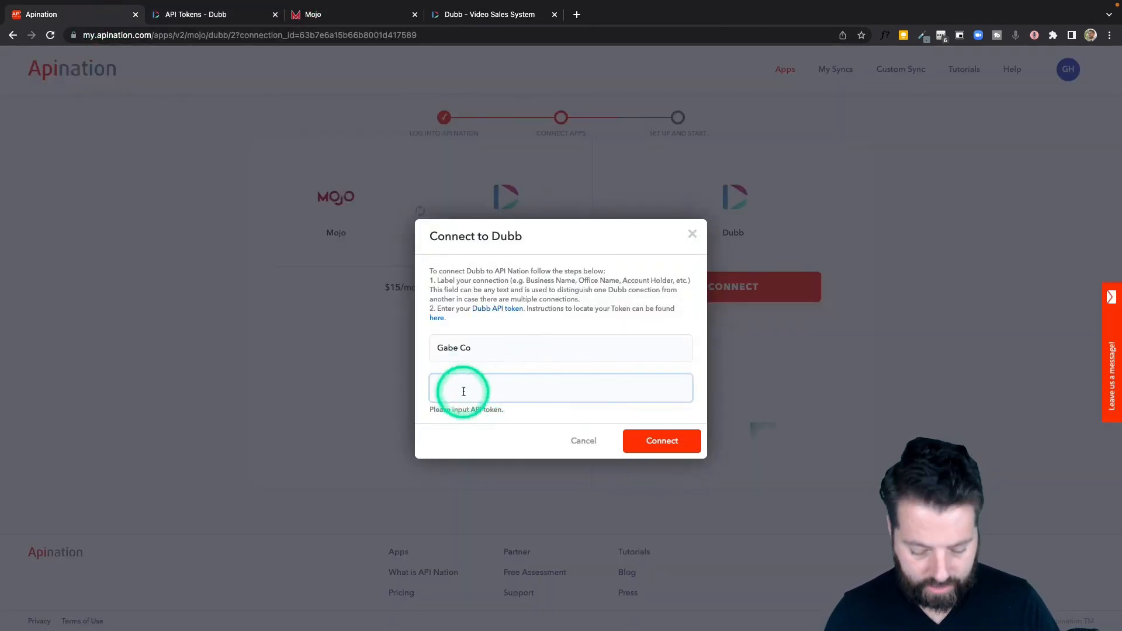
key(super+v)
click(672, 439)
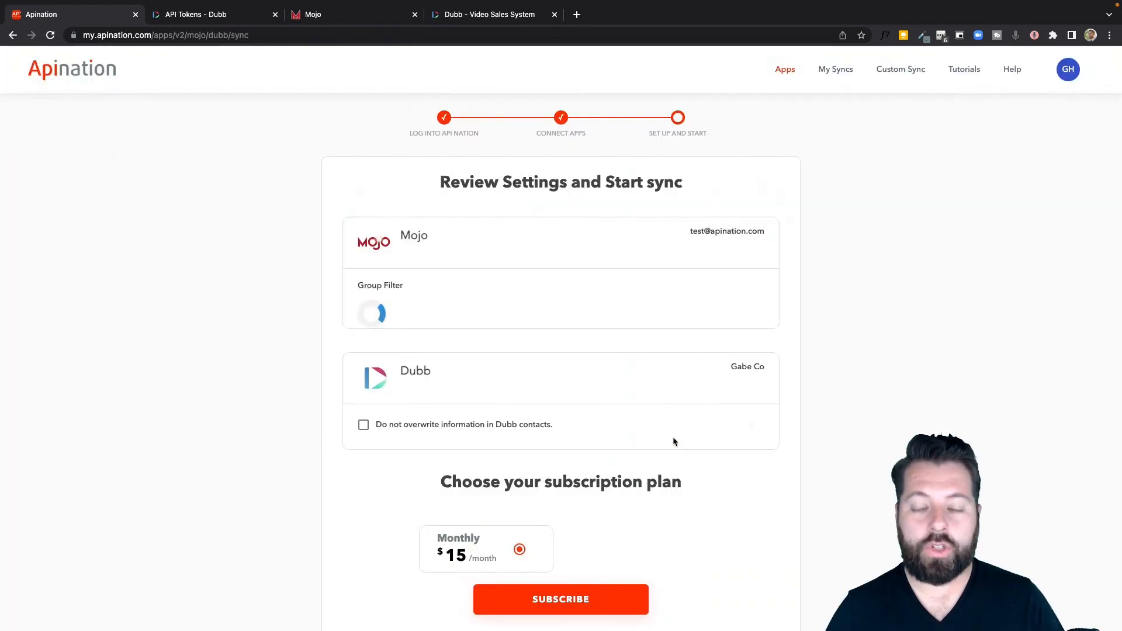
- Limit the Mojo group filter to contacts in the Dubb group
scroll(673, 442, down, 3)
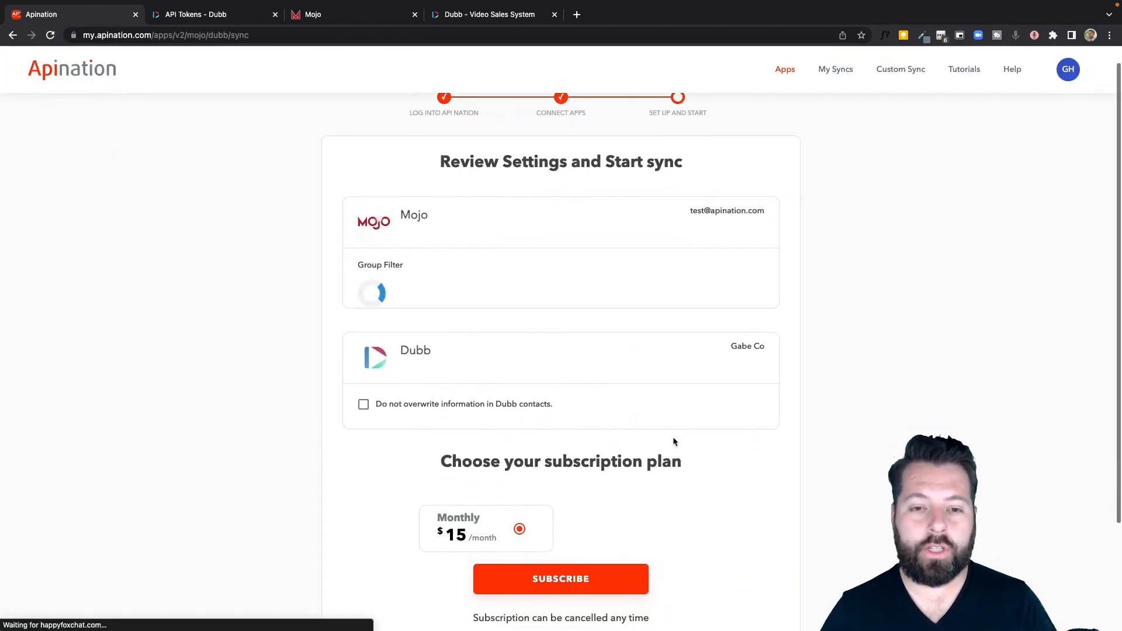
click(731, 218)
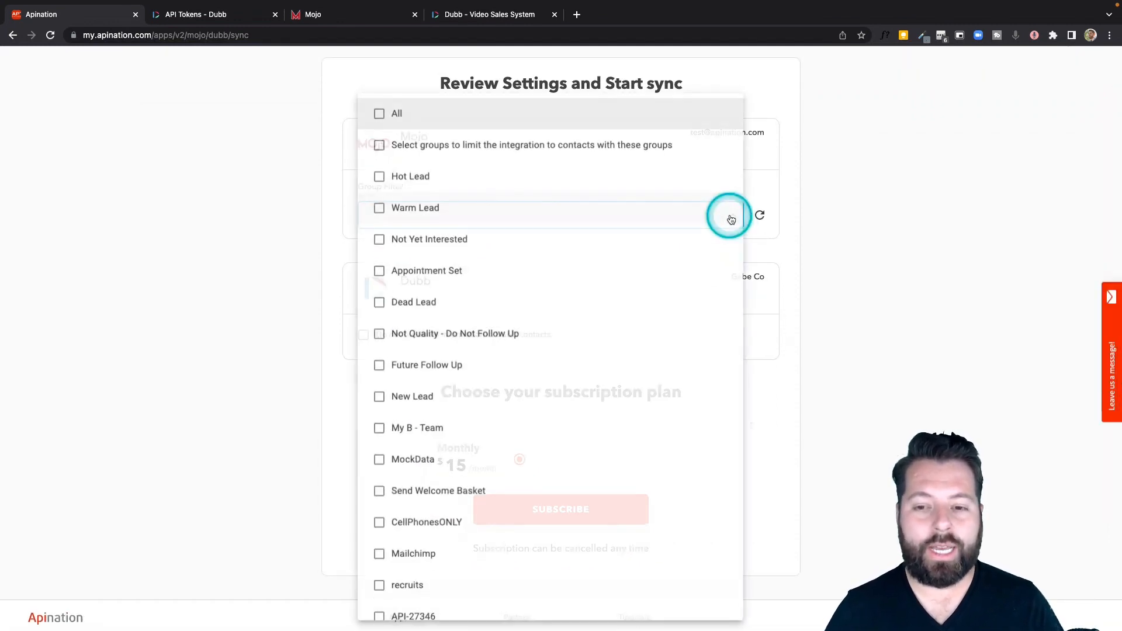
scroll(484, 415, down, 3)
scroll(484, 415, down, 3)
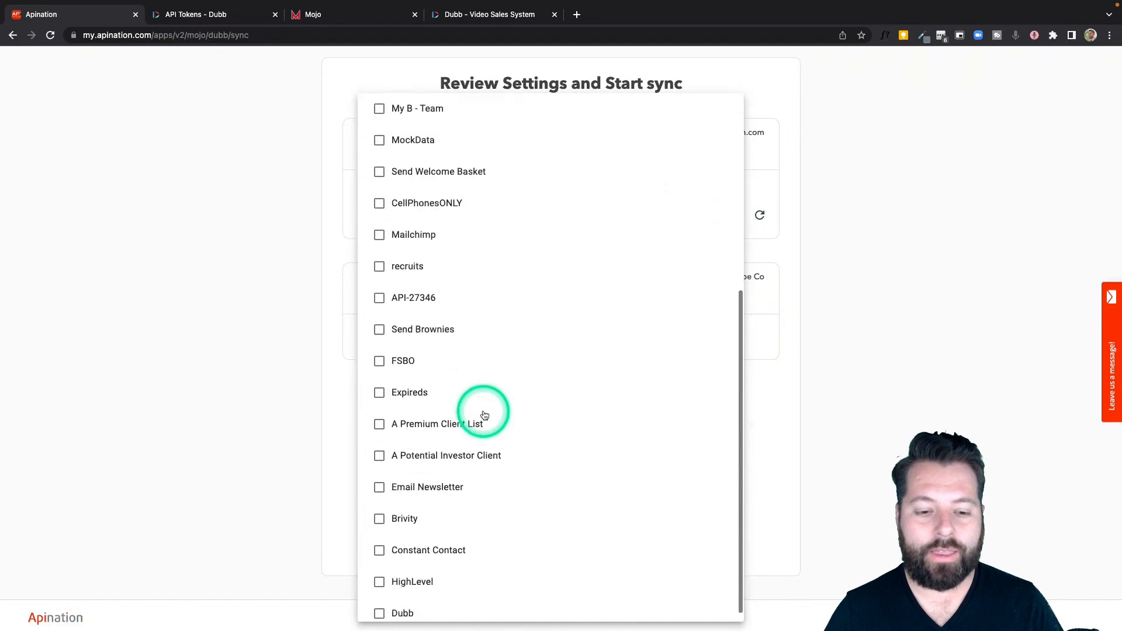
click(410, 602)
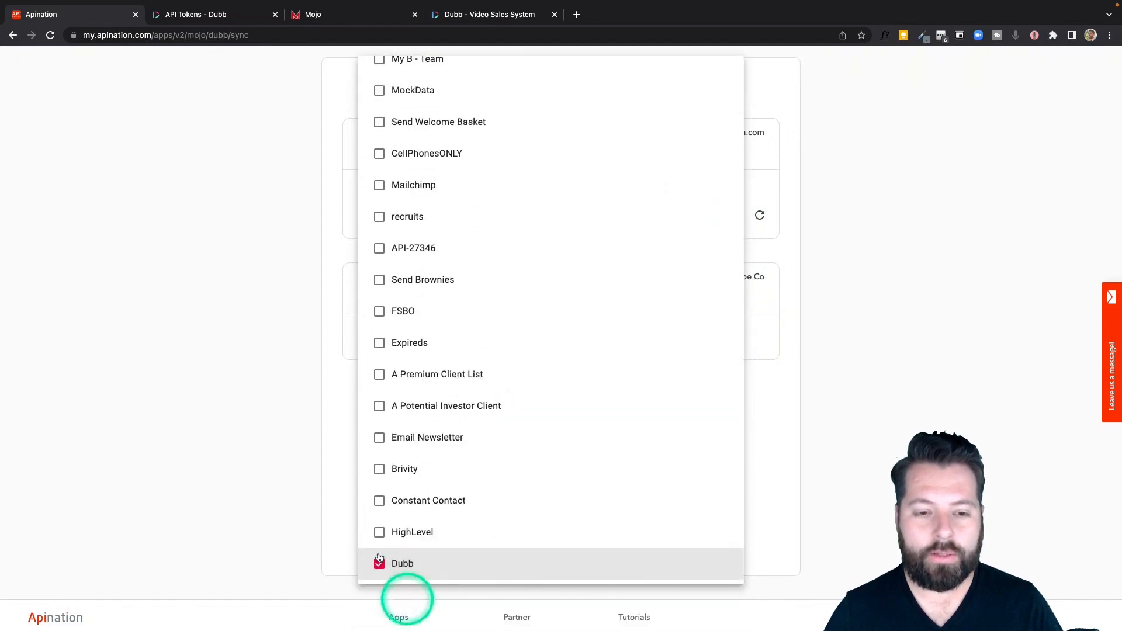
click(318, 469)
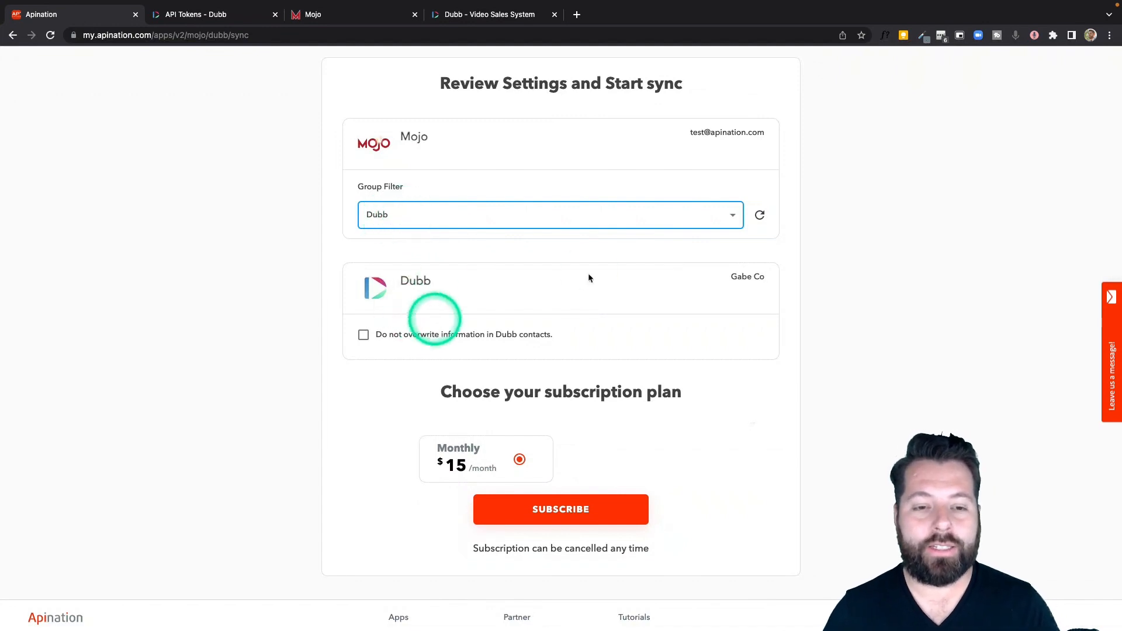
click(733, 217)
scroll(576, 112, up, 5)
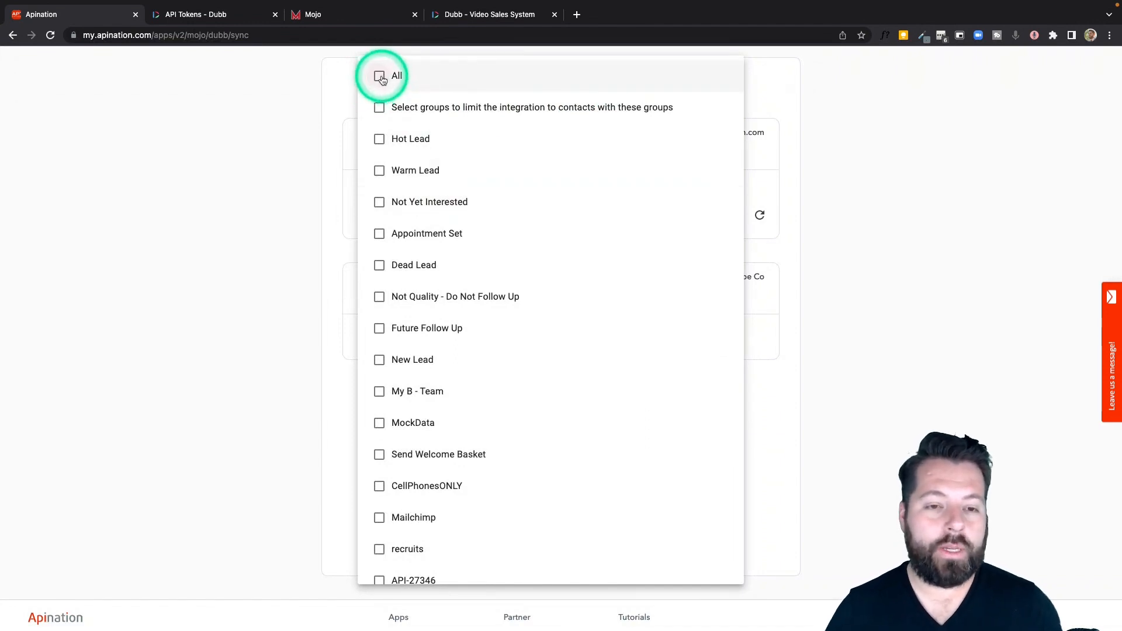
key(Escape)
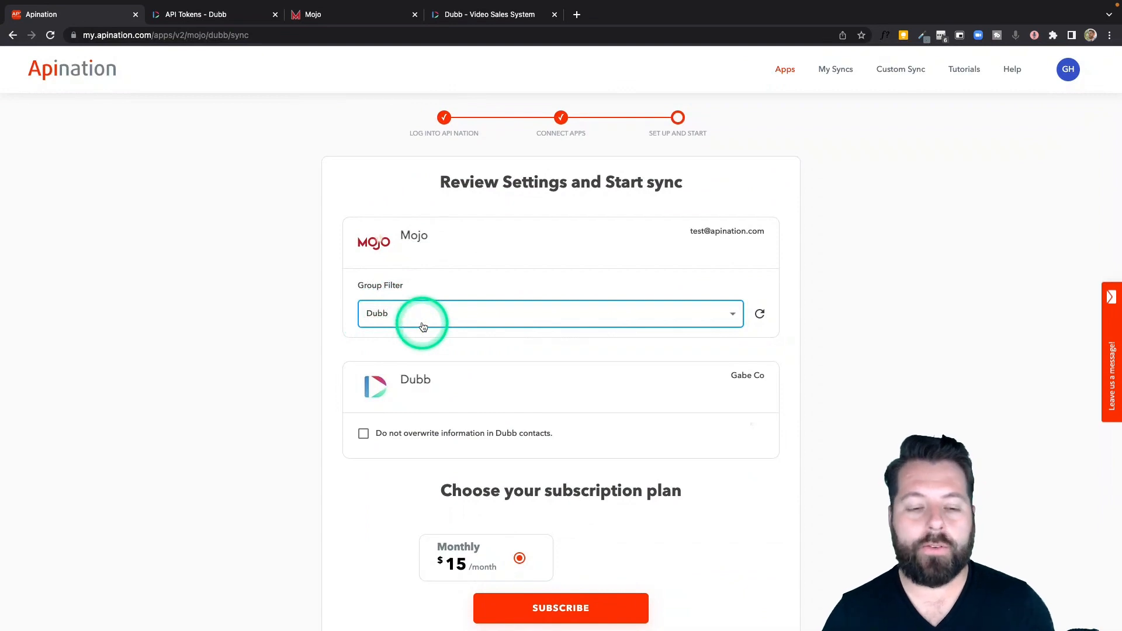
- Enable the option not to overwrite information in Dubb contacts, and subscribe to the $15 monthly plan
scroll(423, 327, down, 3)
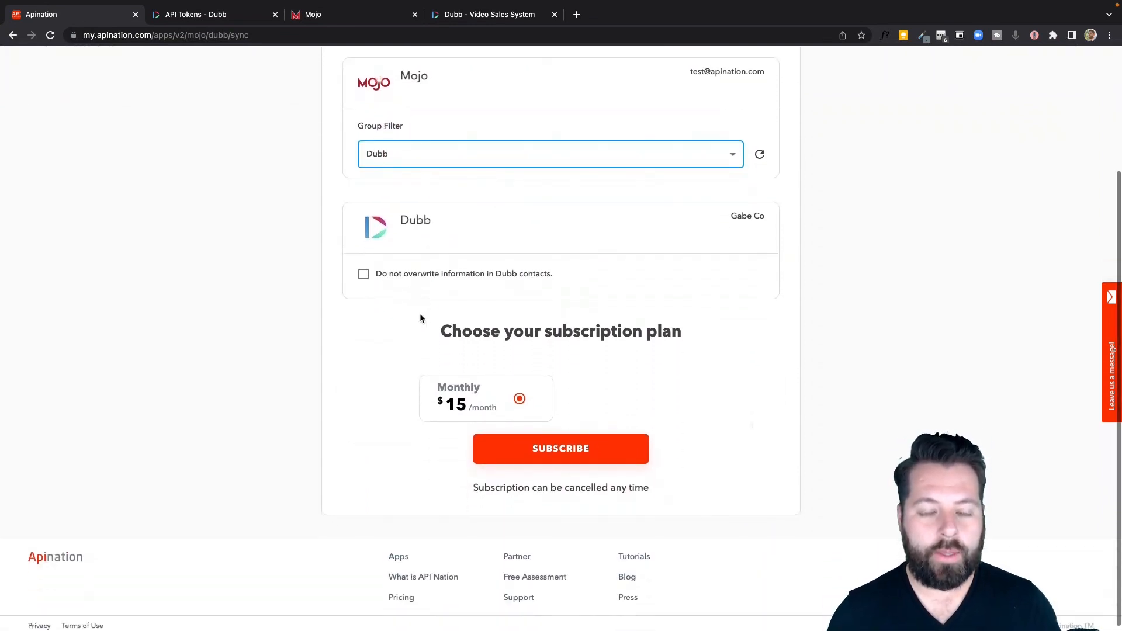
click(409, 280)
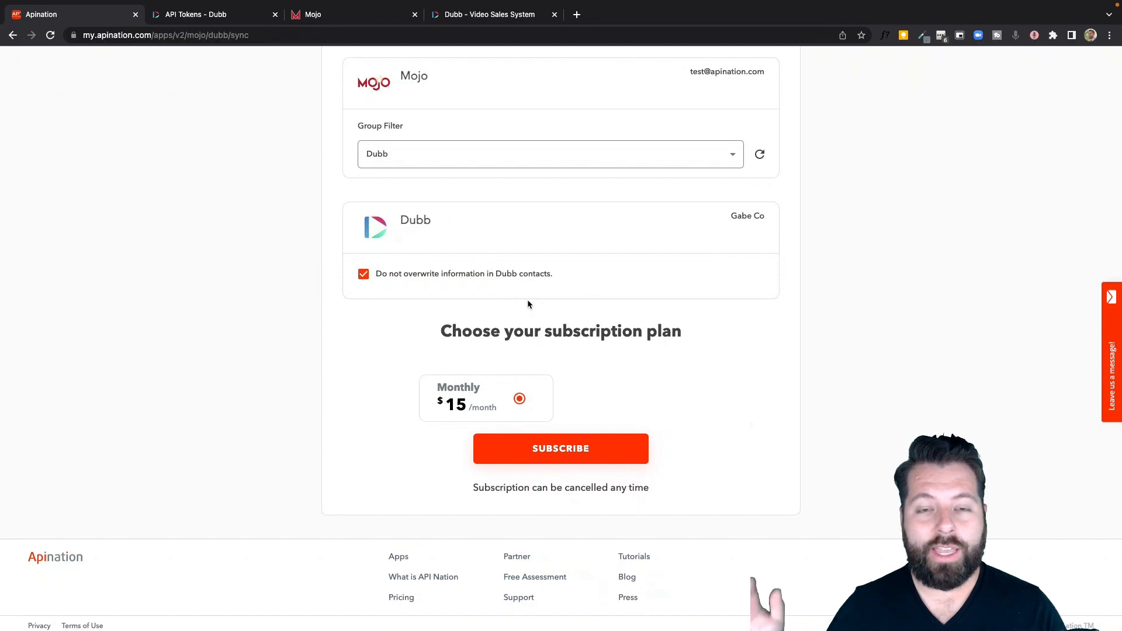
click(551, 455)
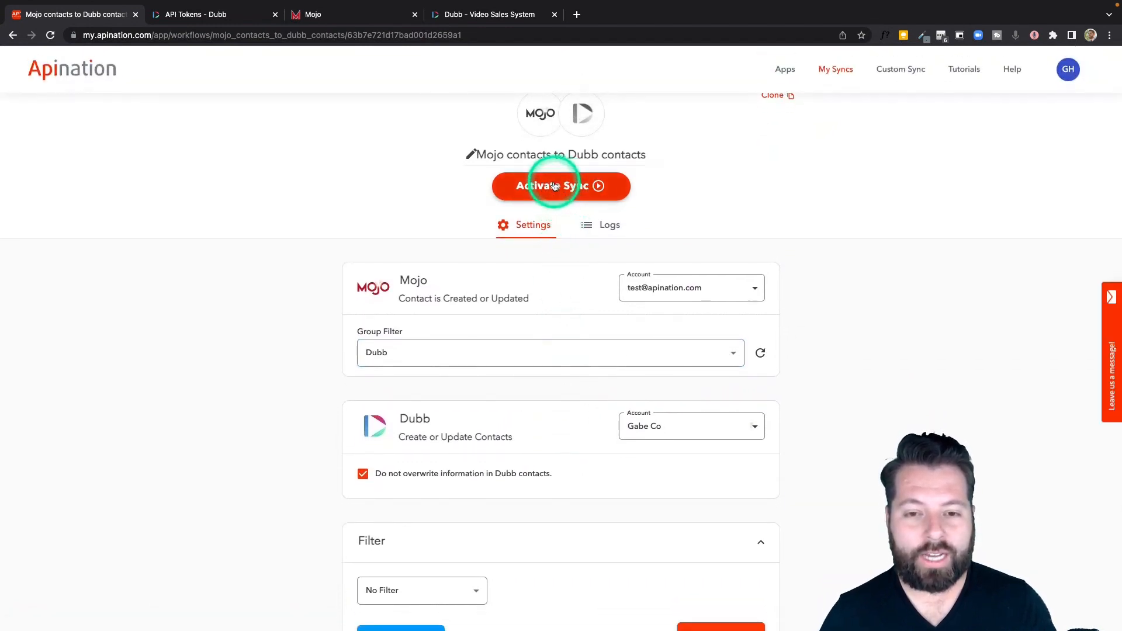
- Try a sync filter where Priority Note contains "dub", and clear the filter text
scroll(573, 211, down, 2)
scroll(575, 215, down, 4)
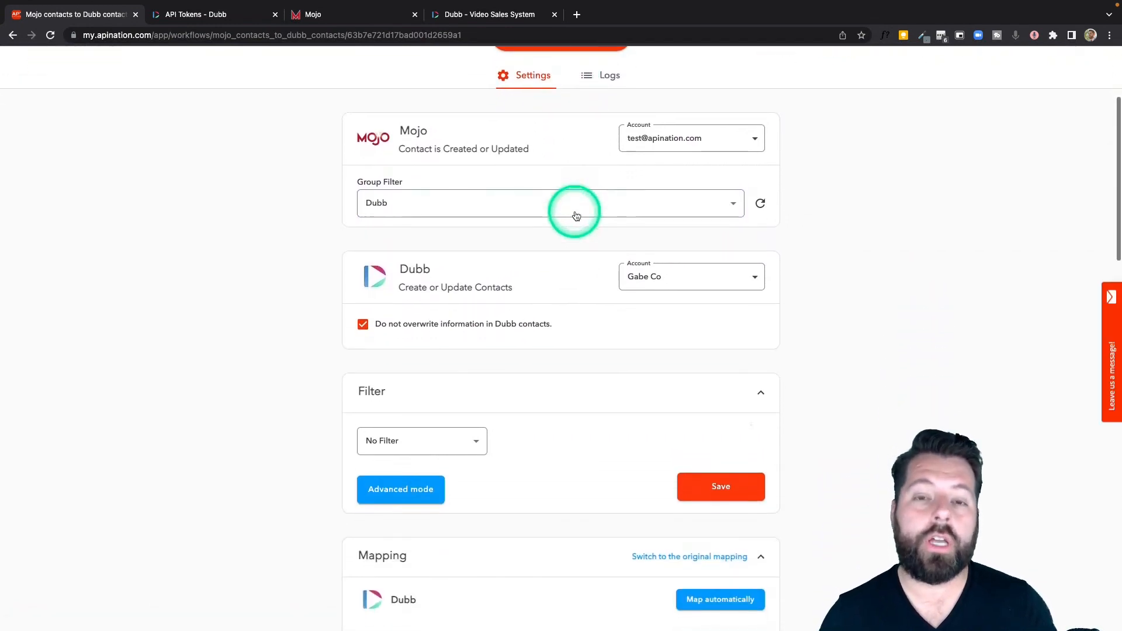
scroll(576, 217, down, 1)
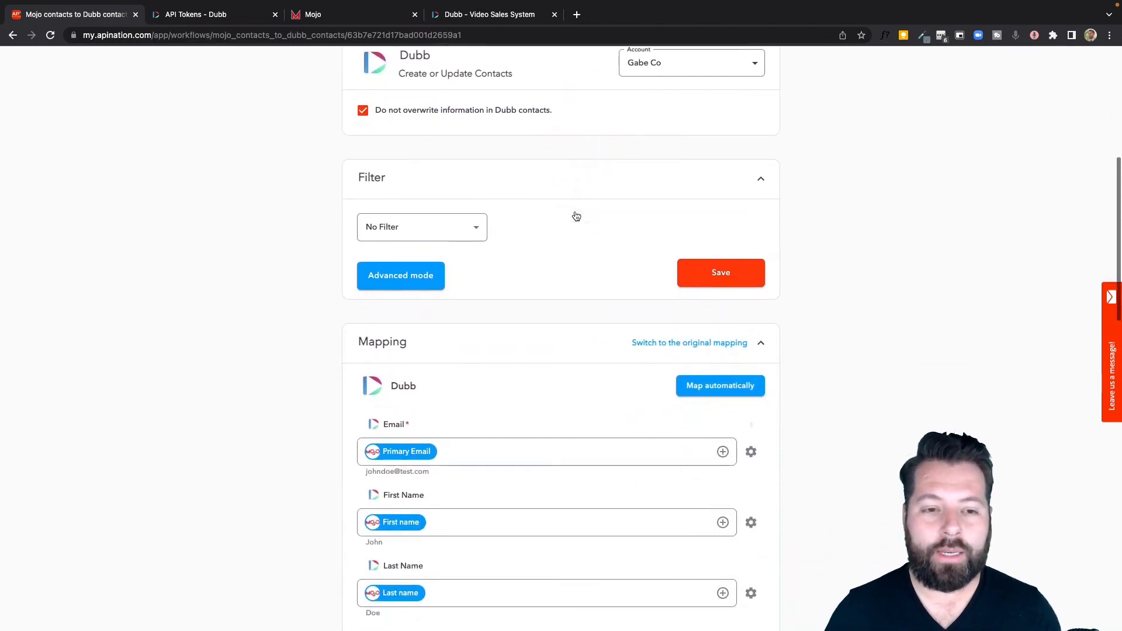
scroll(570, 175, up, 3)
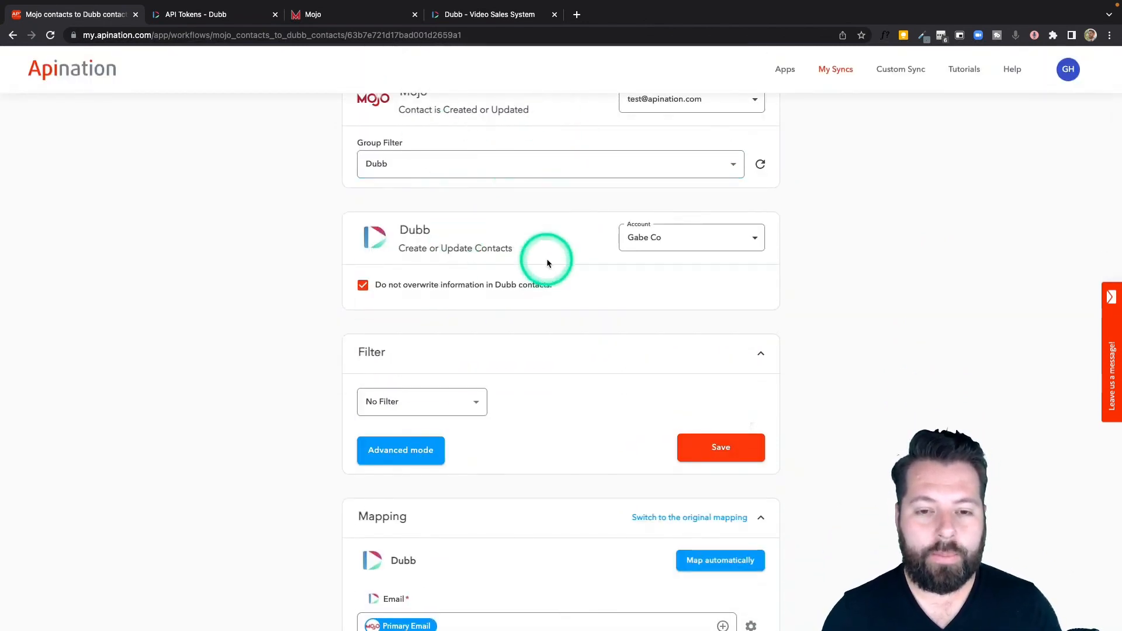
scroll(548, 261, down, 2)
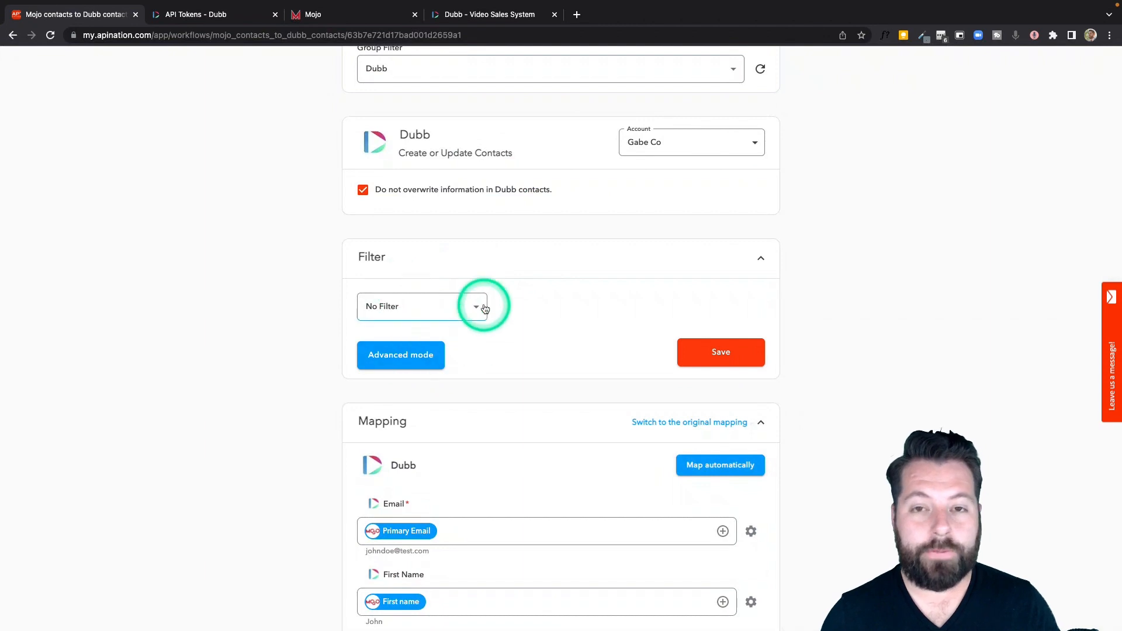
click(478, 308)
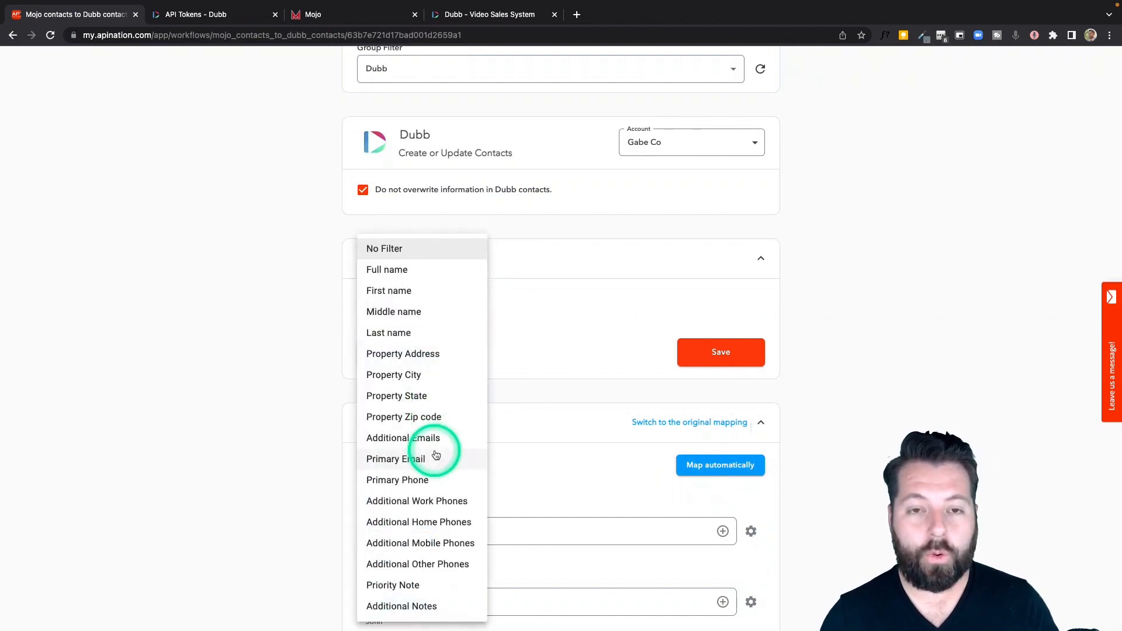
click(402, 591)
click(571, 306)
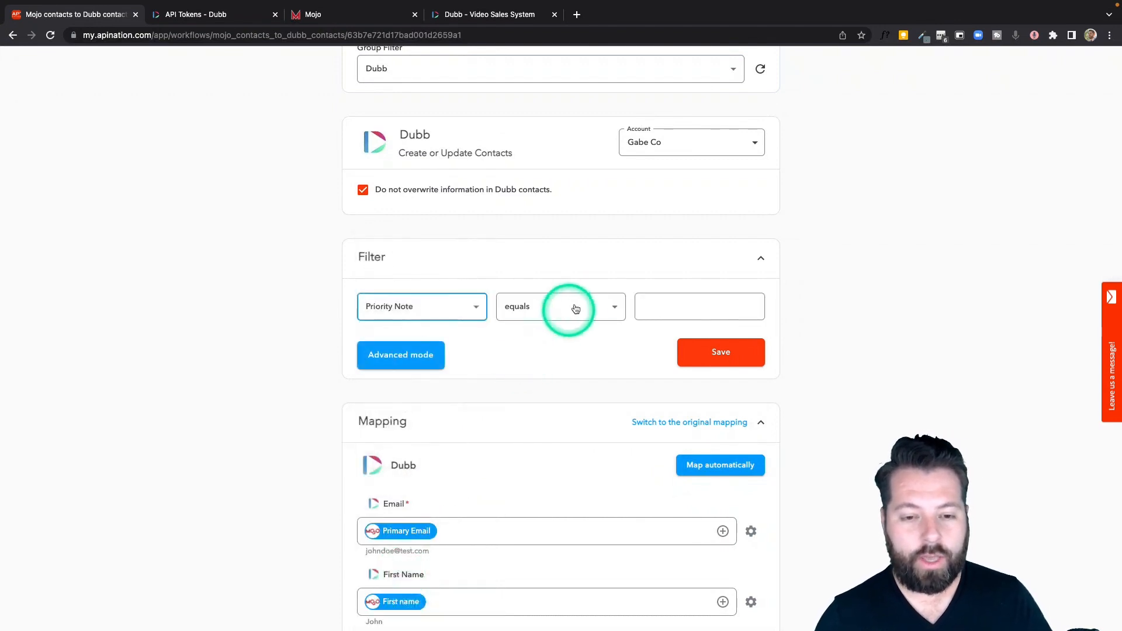
click(547, 433)
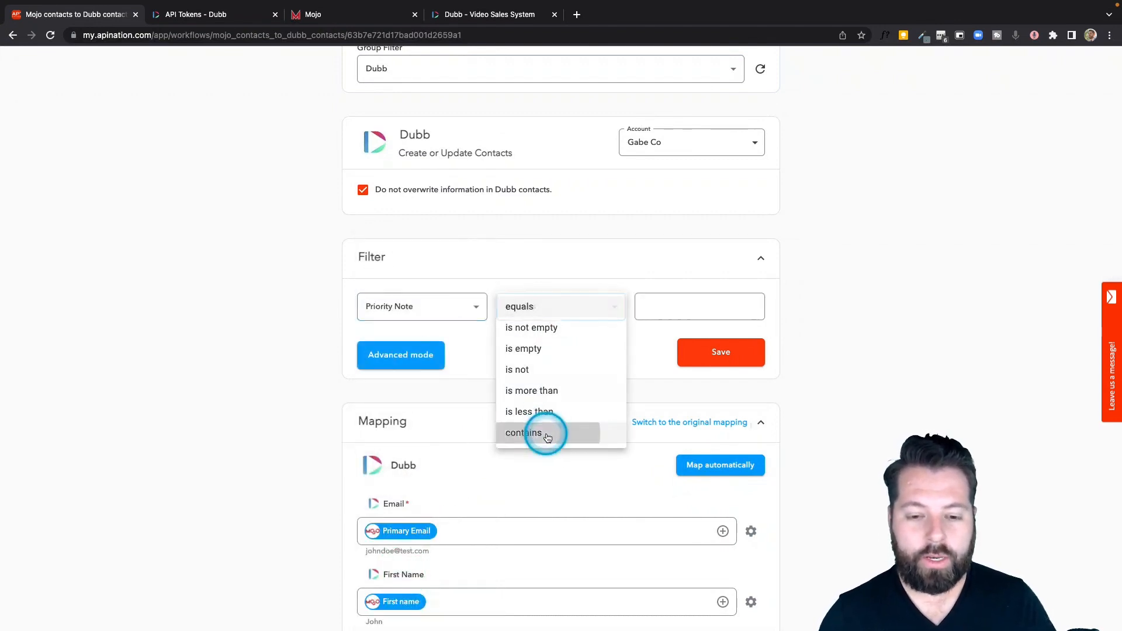
click(710, 306)
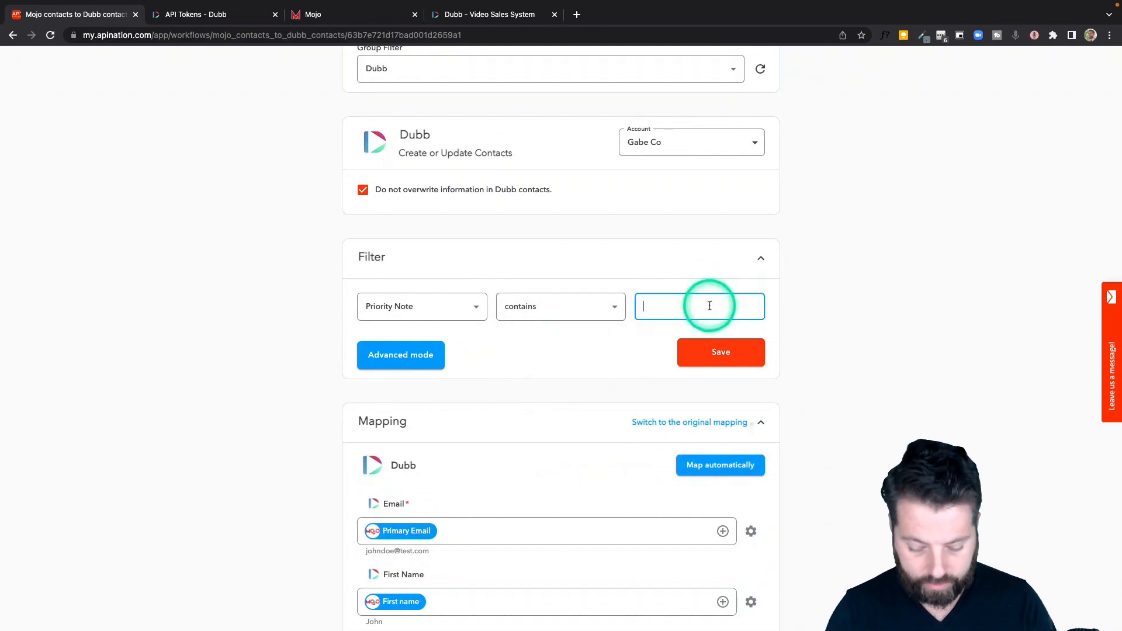
text(dub)
key(BackSpace)
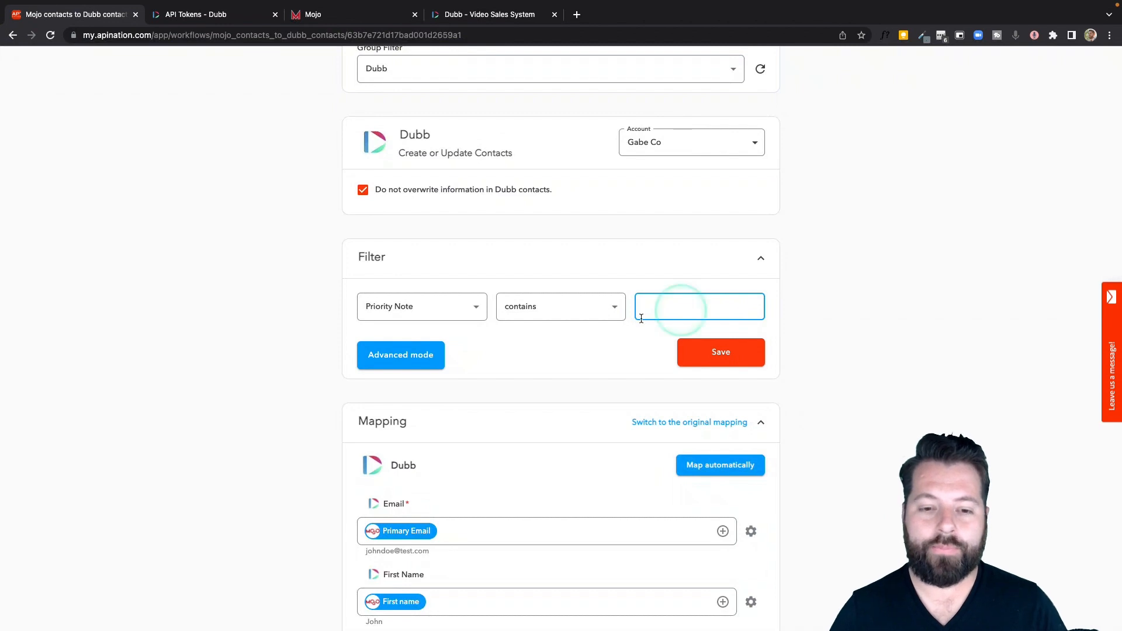
- Reset the sync filter to No Filter, then collapse and reopen the Filter section
click(476, 308)
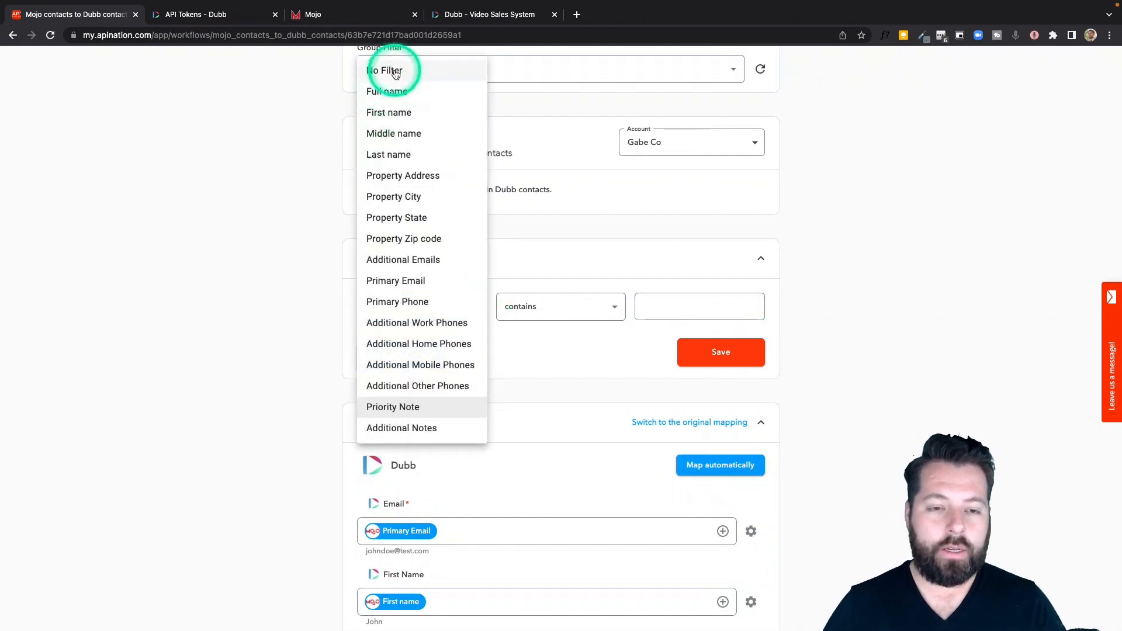
click(418, 69)
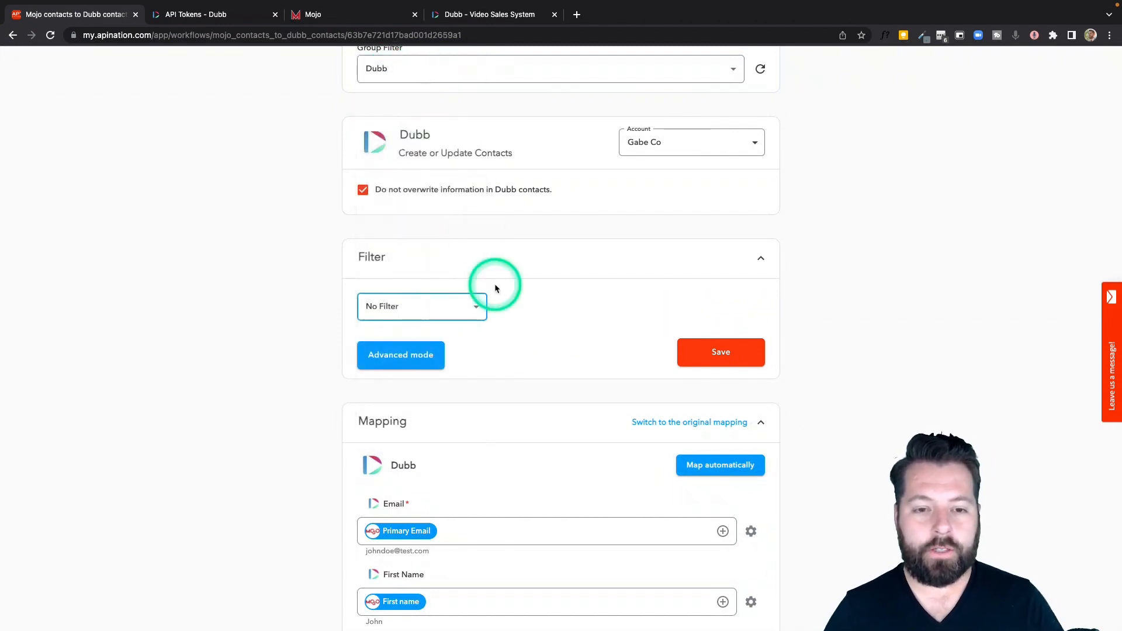
click(518, 268)
scroll(518, 268, up, 3)
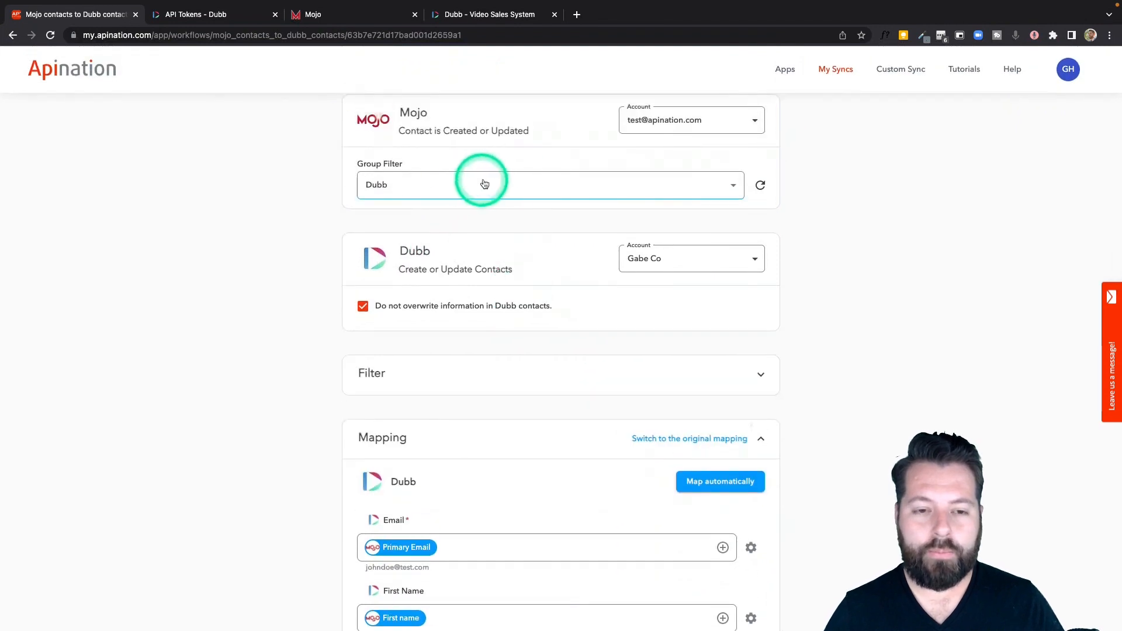
scroll(431, 373, down, 2)
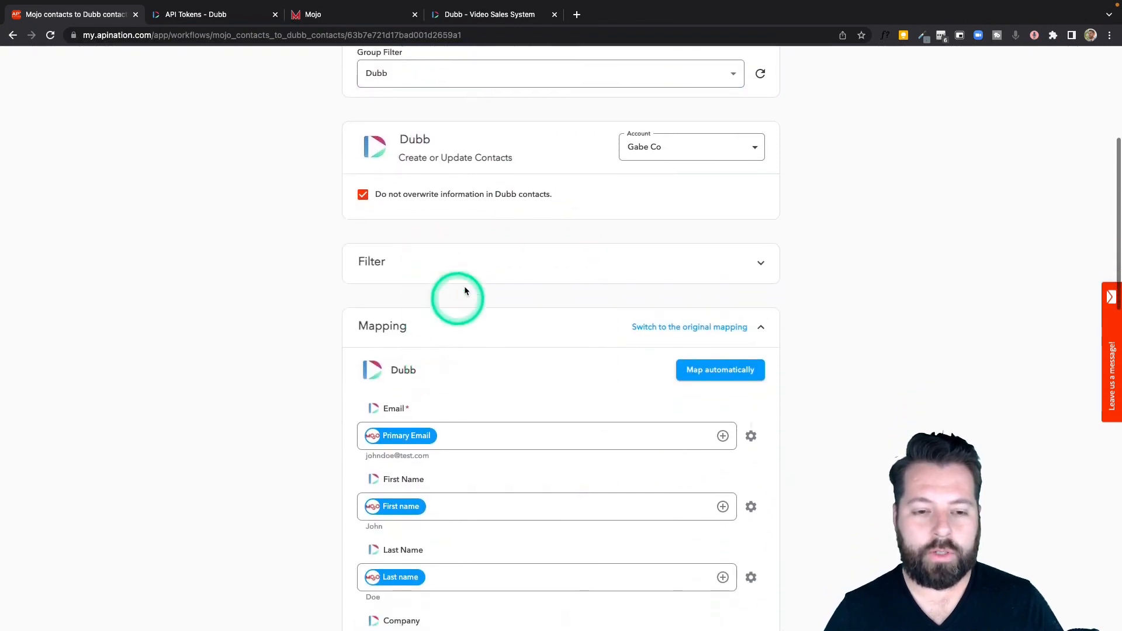
click(494, 270)
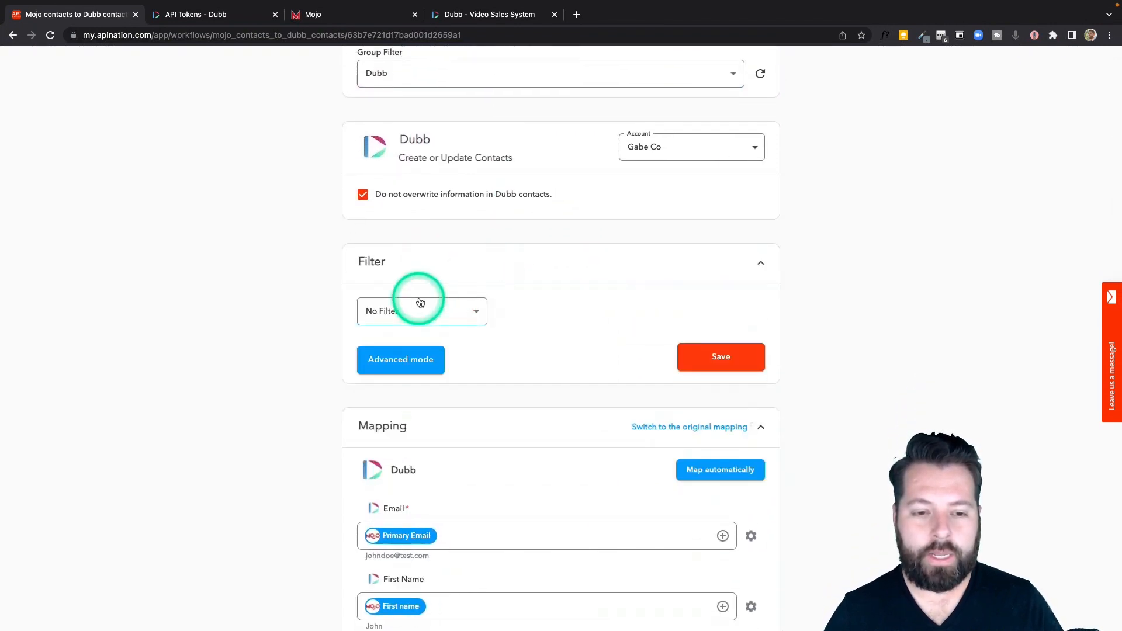
- Map Dubb's Mobile Phone field to Mojo's Primary Phone, finding it by searching for "ph"
scroll(419, 302, down, 5)
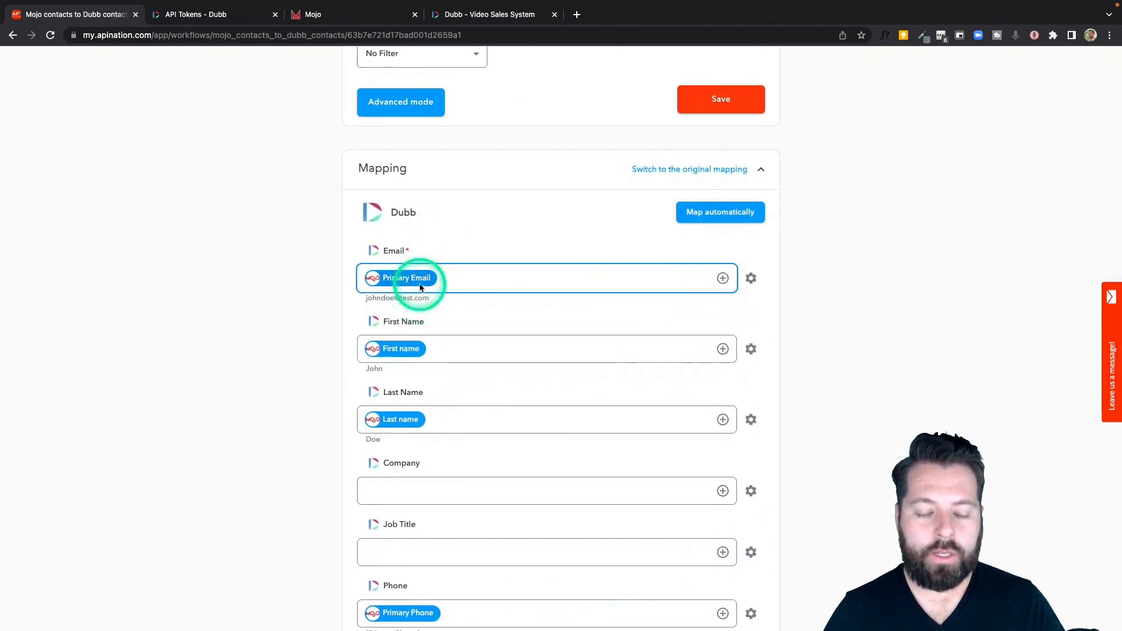
scroll(419, 286, down, 3)
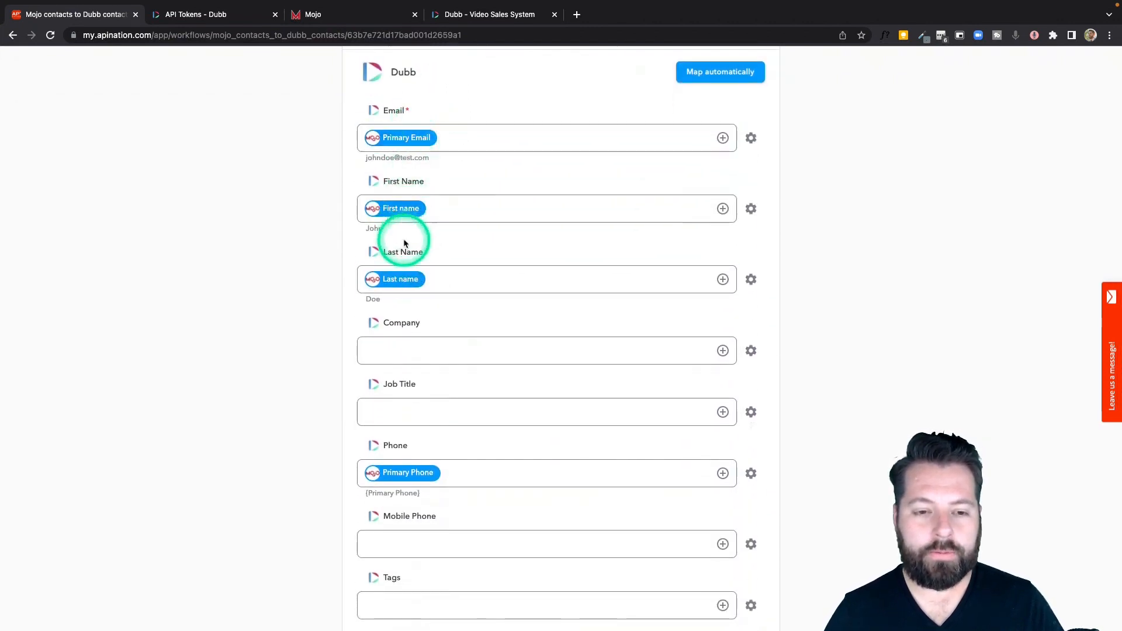
scroll(418, 353, down, 3)
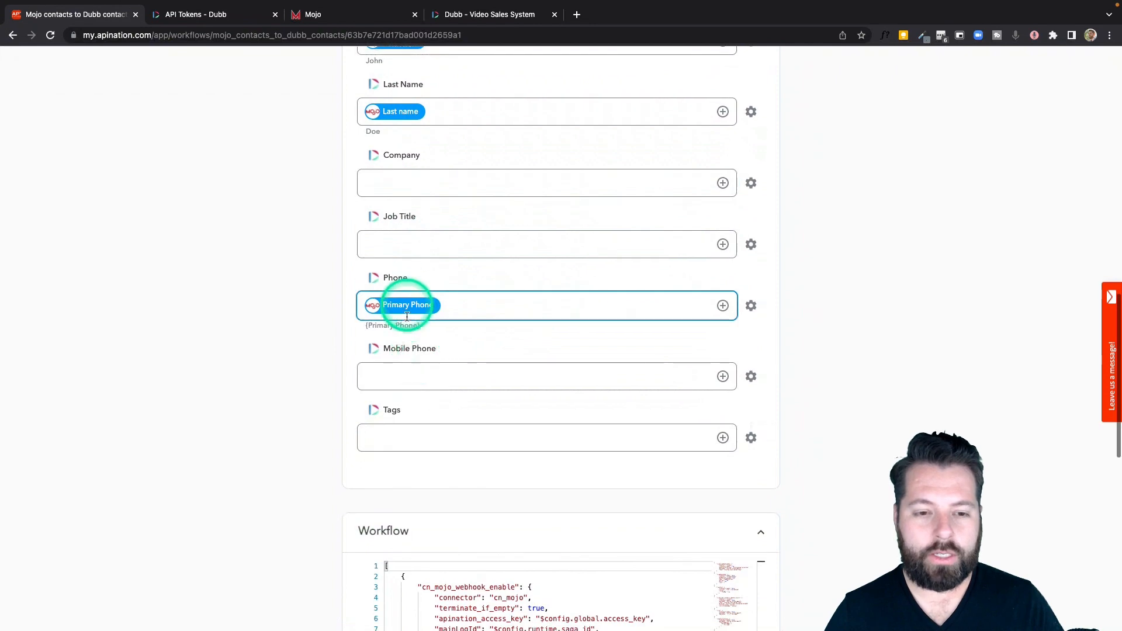
click(723, 377)
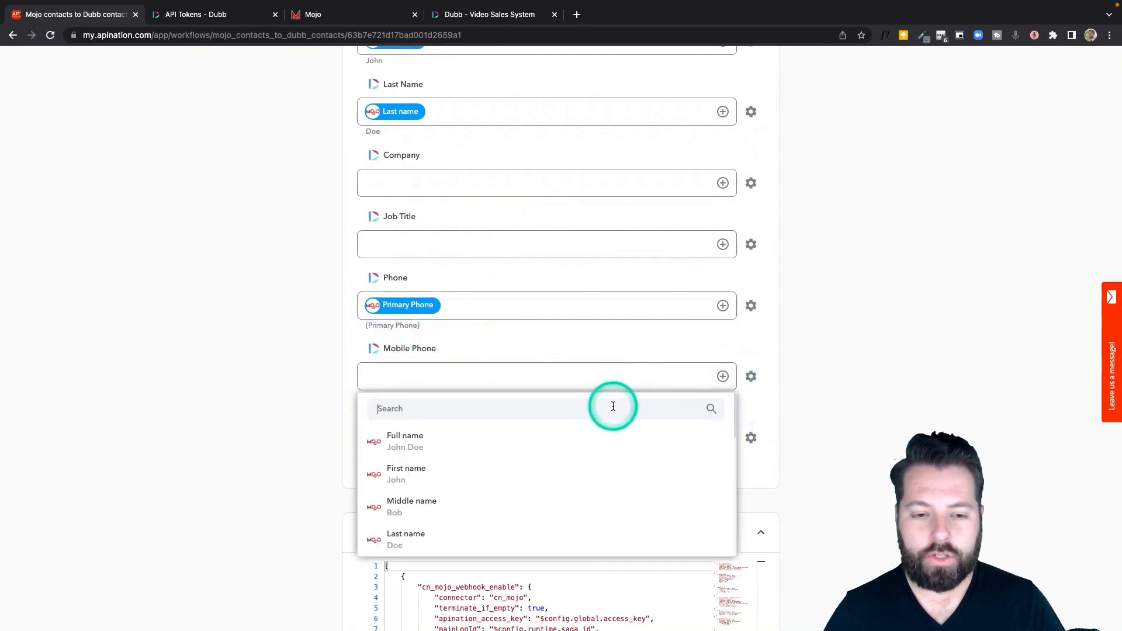
text(ph)
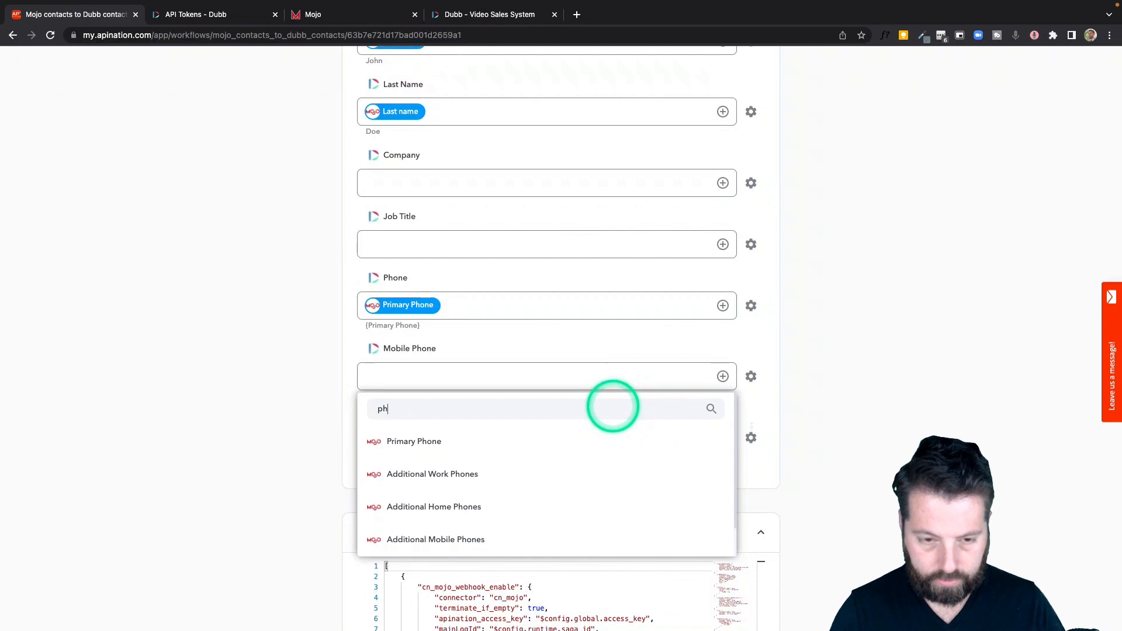
click(522, 451)
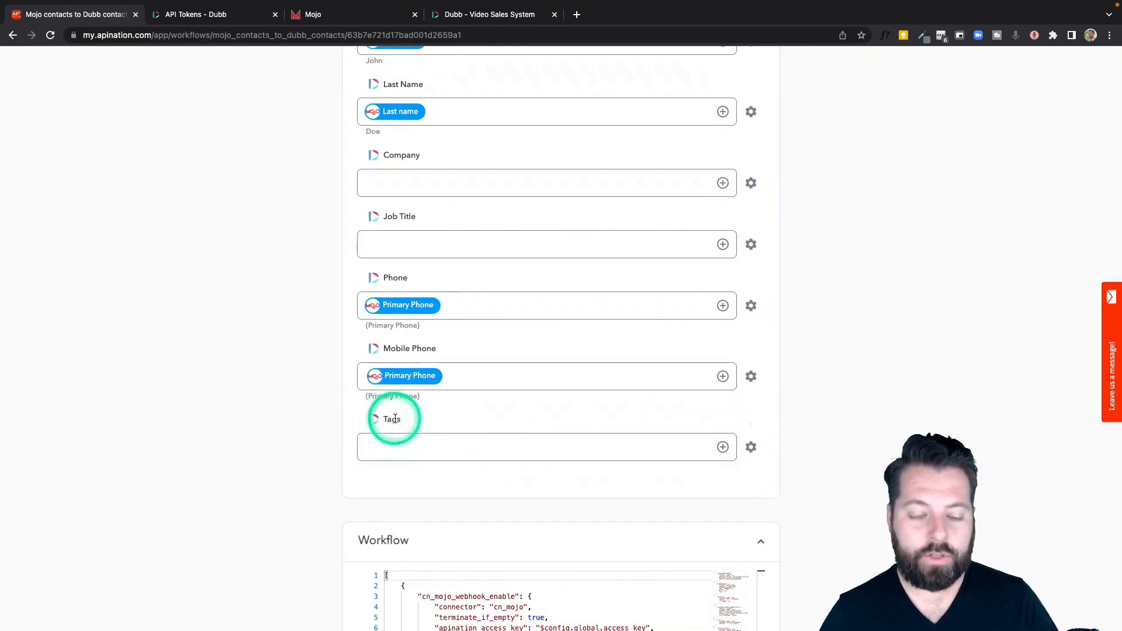
- Check the Mojo fields available for Dubb's Tags field, and enter the fixed text MojoDialer as the tag
click(394, 456)
click(723, 447)
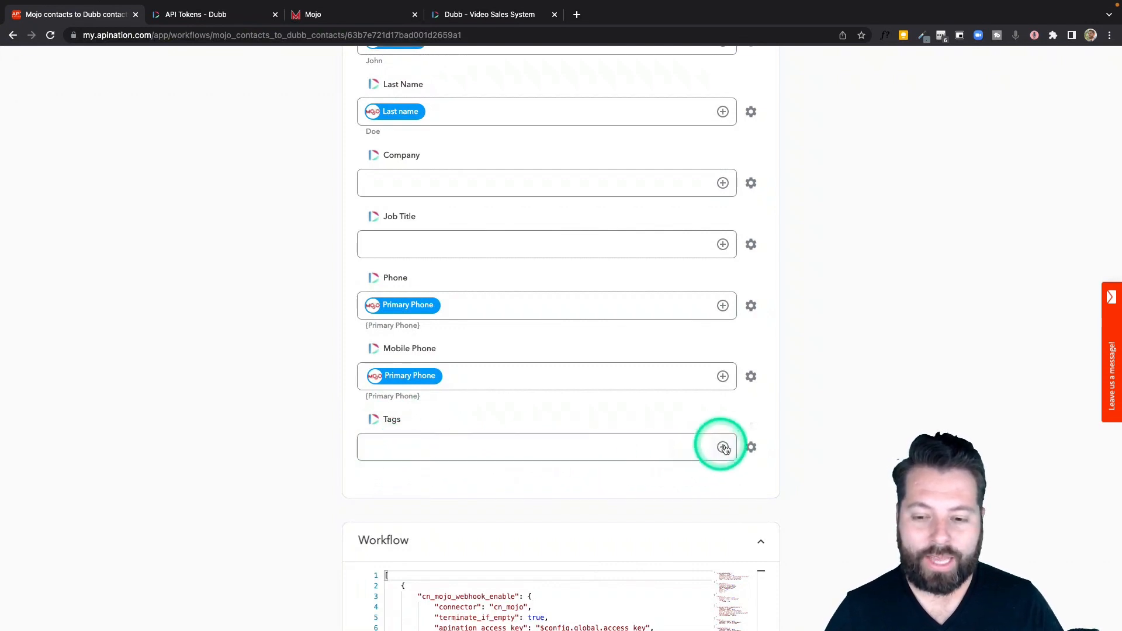
scroll(534, 560, down, 15)
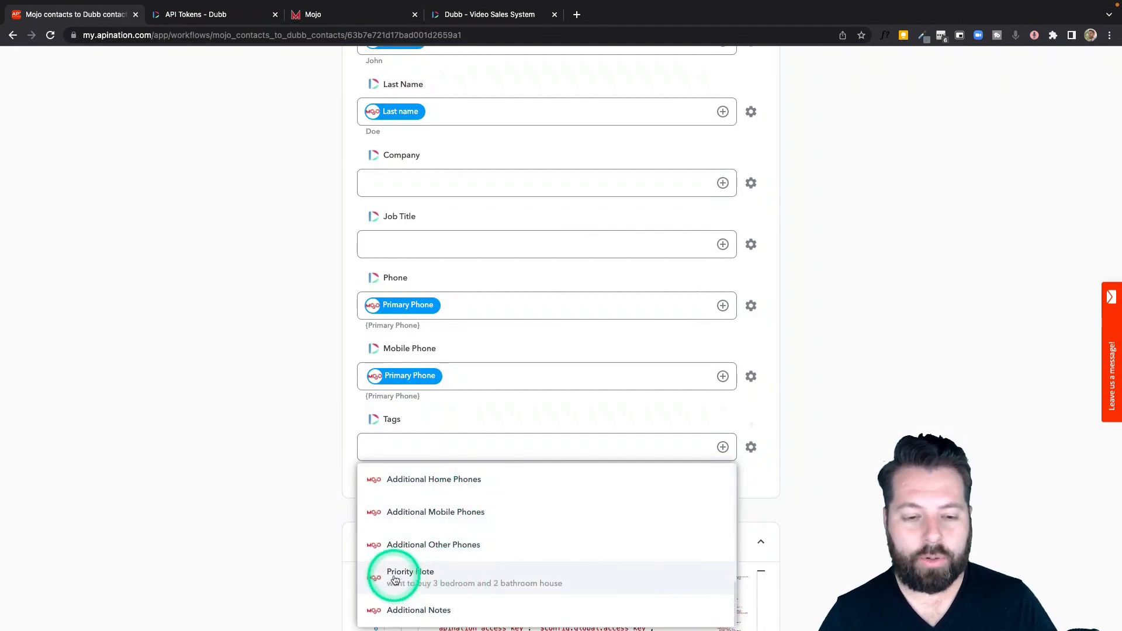
click(770, 409)
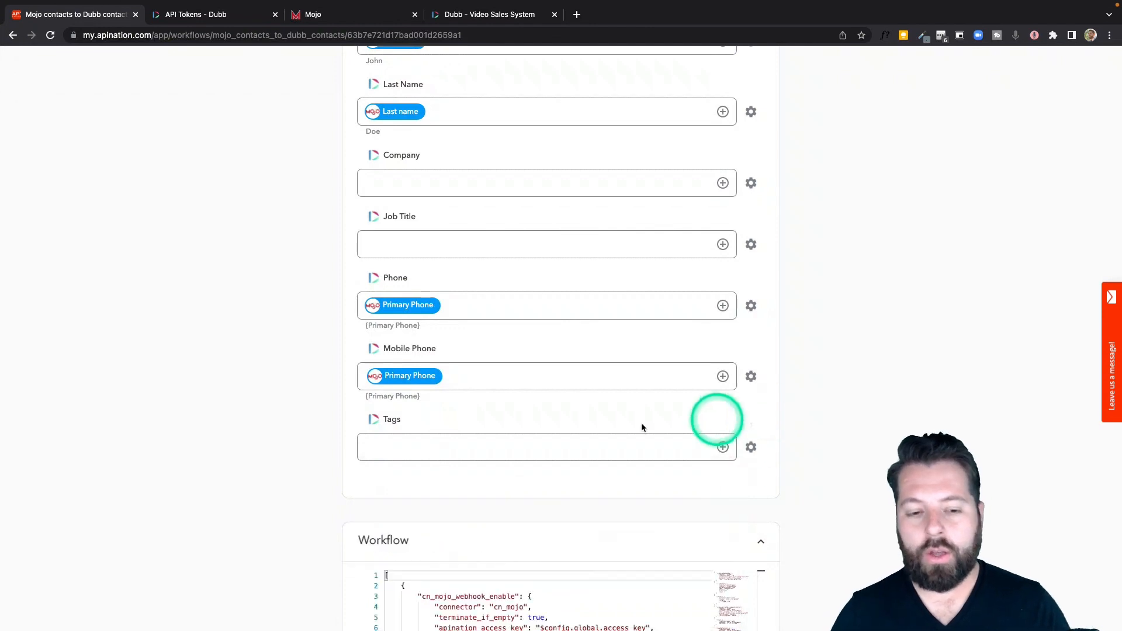
click(562, 437)
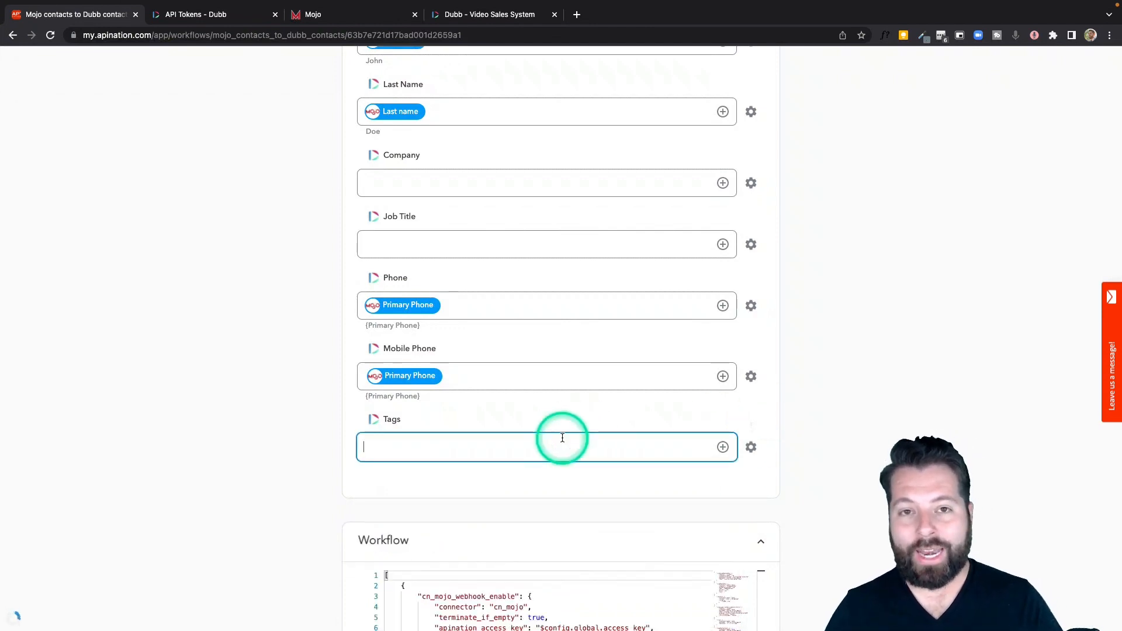
text(MojoDiale)
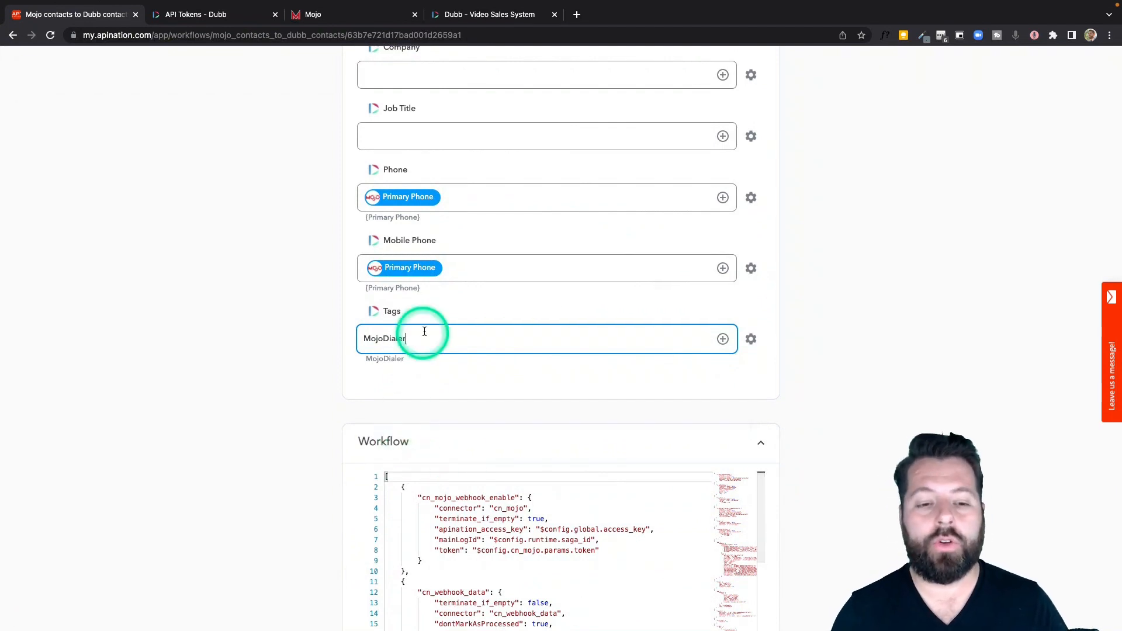
click(431, 370)
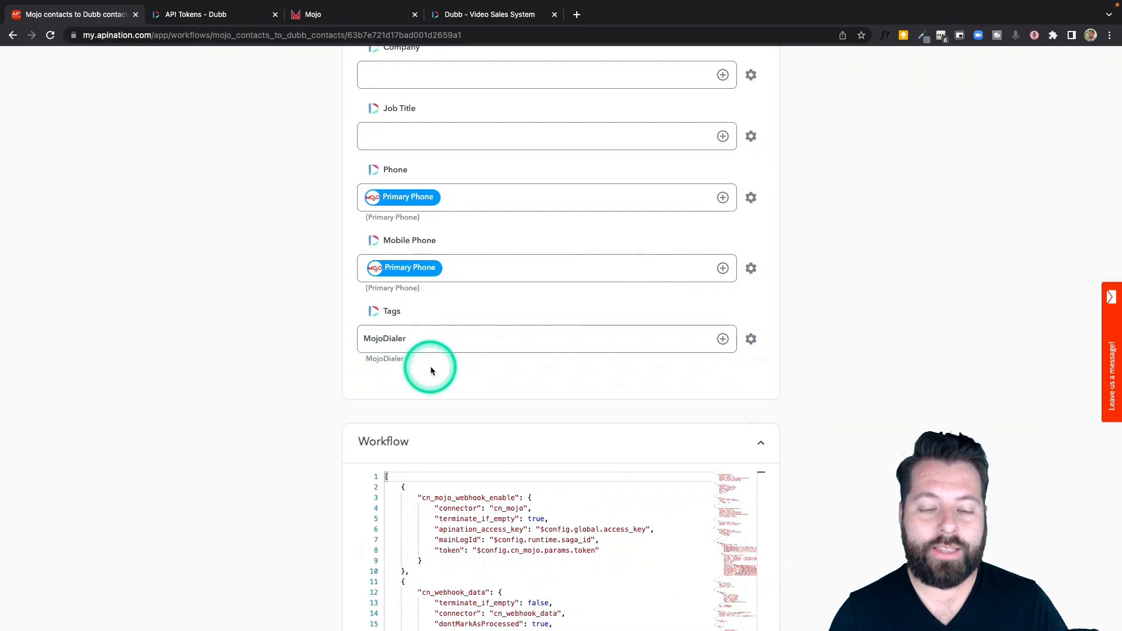
- Activate the Mojo contacts to Dubb contacts sync
scroll(430, 368, up, 10)
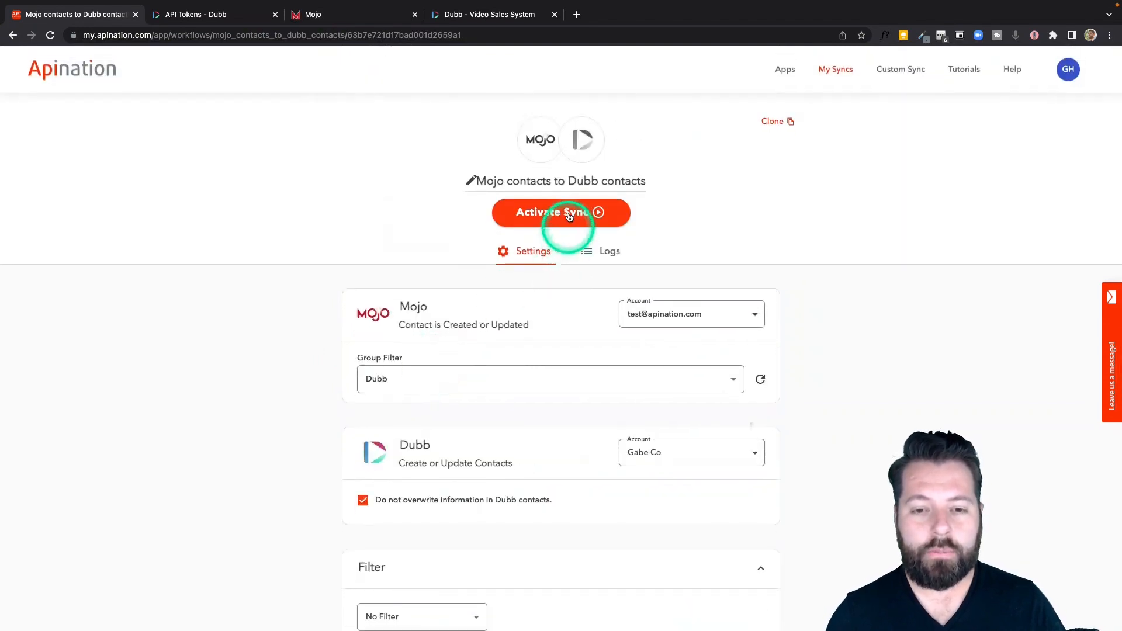
click(569, 214)
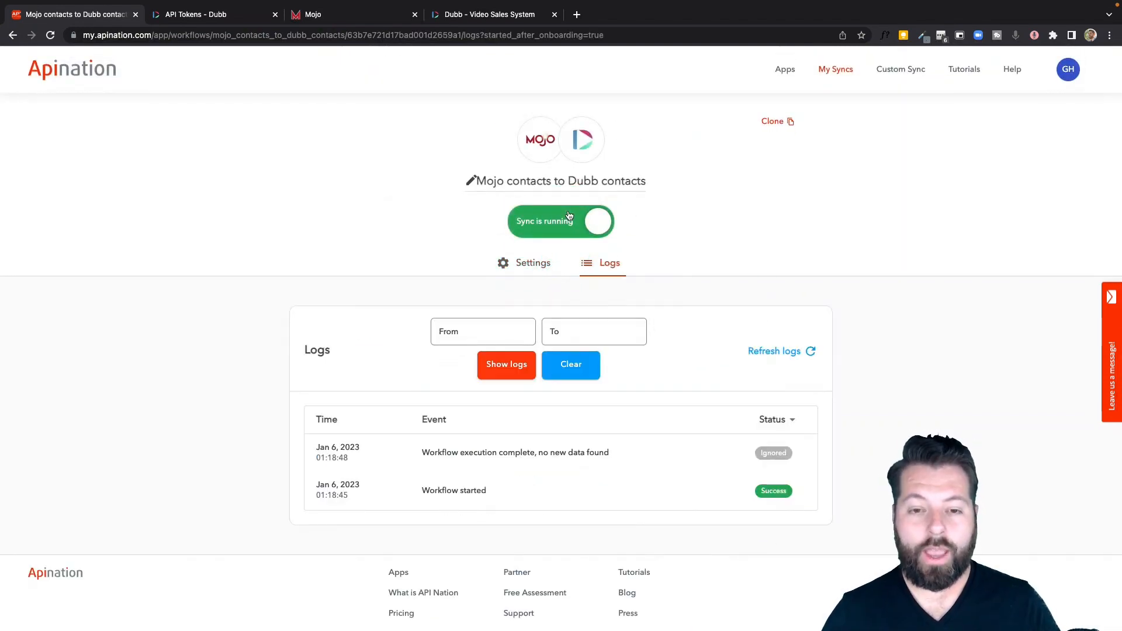
- Switch to Mojo, add the fourth contact in the April 10th leads calling list to the Dubb group, and close the contact's record
click(324, 15)
click(61, 183)
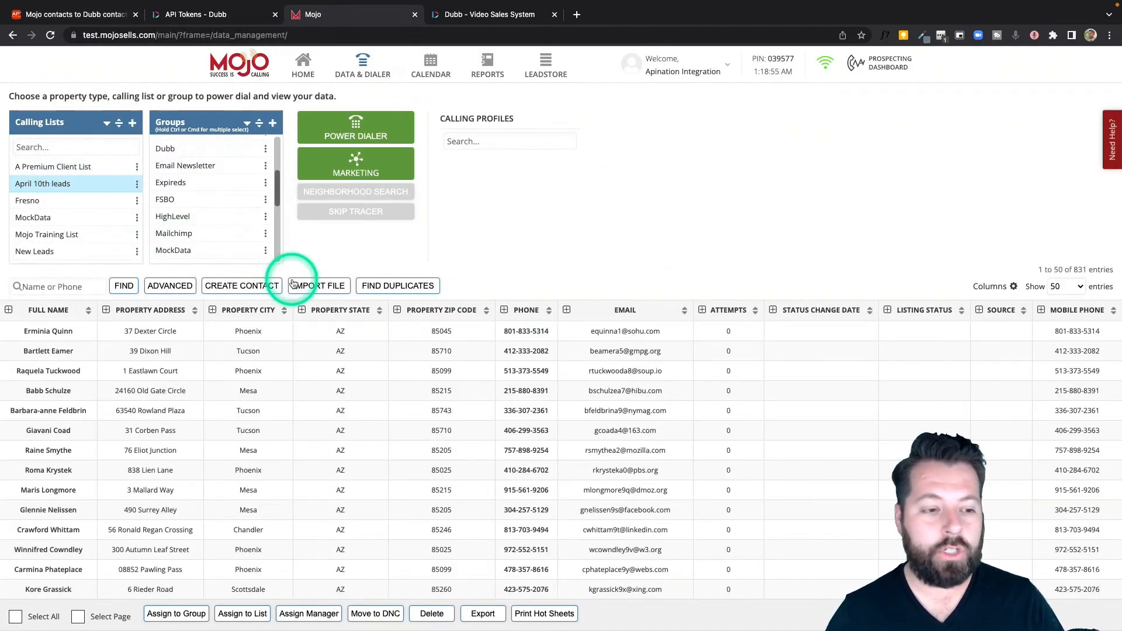
click(67, 392)
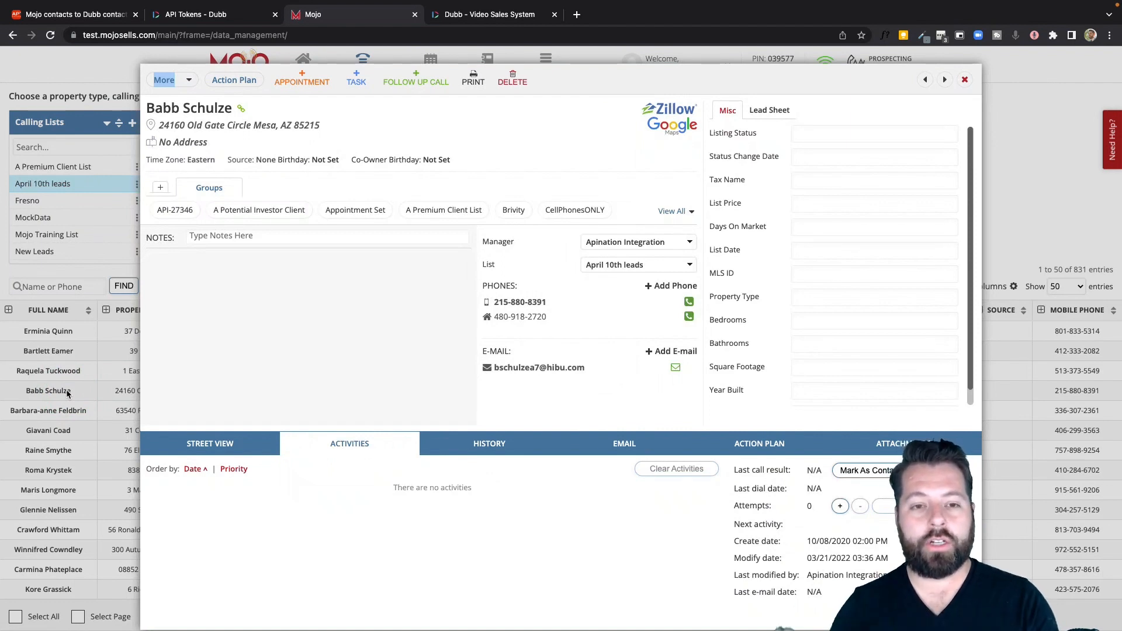
click(672, 211)
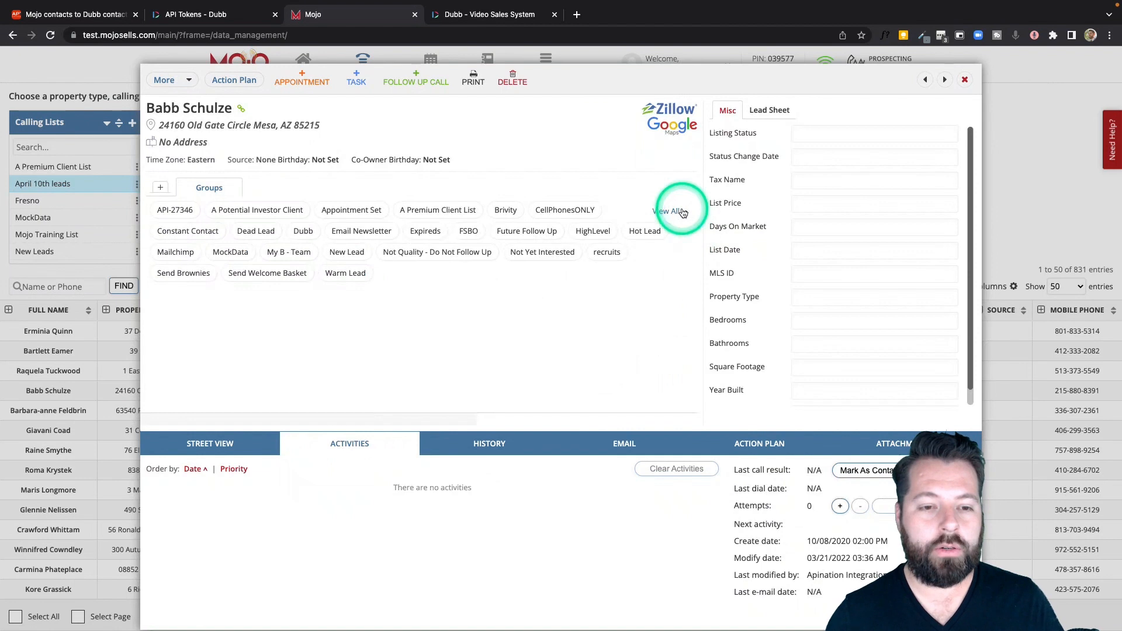
click(303, 231)
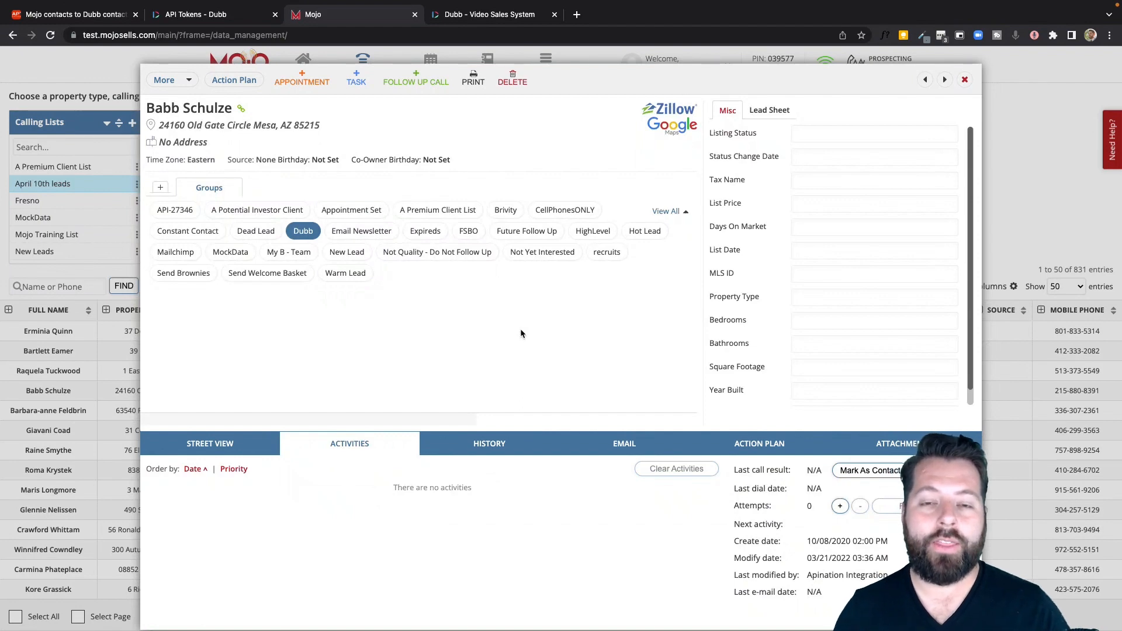
click(966, 80)
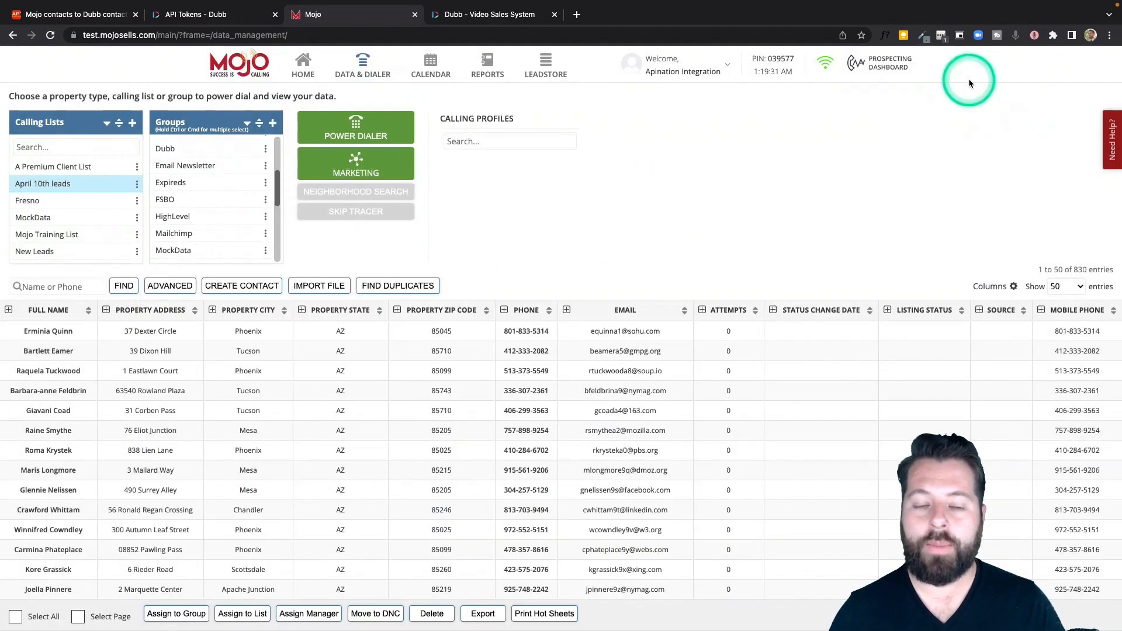